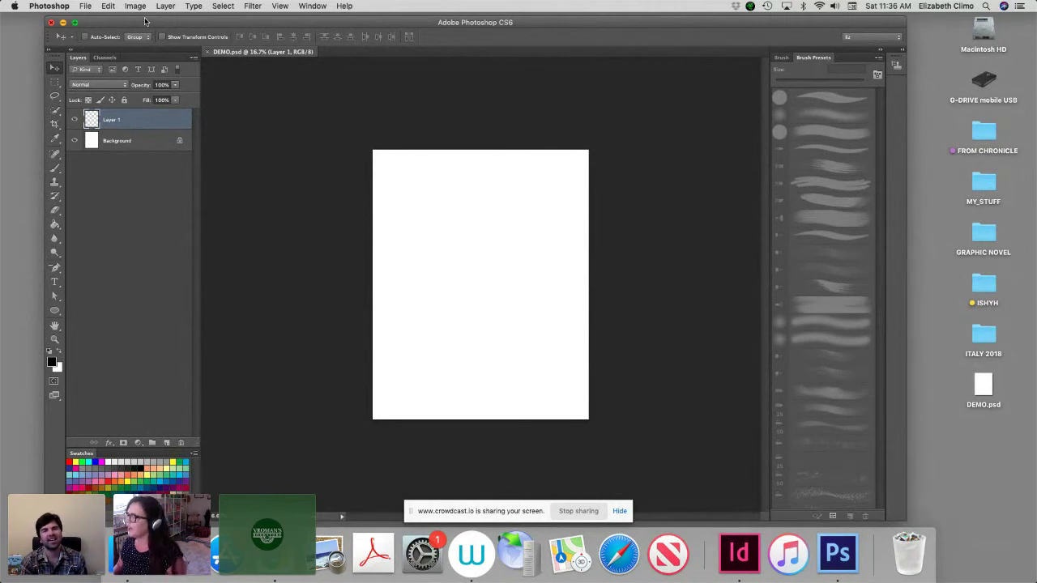
# With a 4 px black brush on Layer 1, draw a sloth's rounded body with clawed feet, inner leg lines and one raised, clawed arm
pyautogui.moveTo(215, 25); pyautogui.dragTo(204, 23)
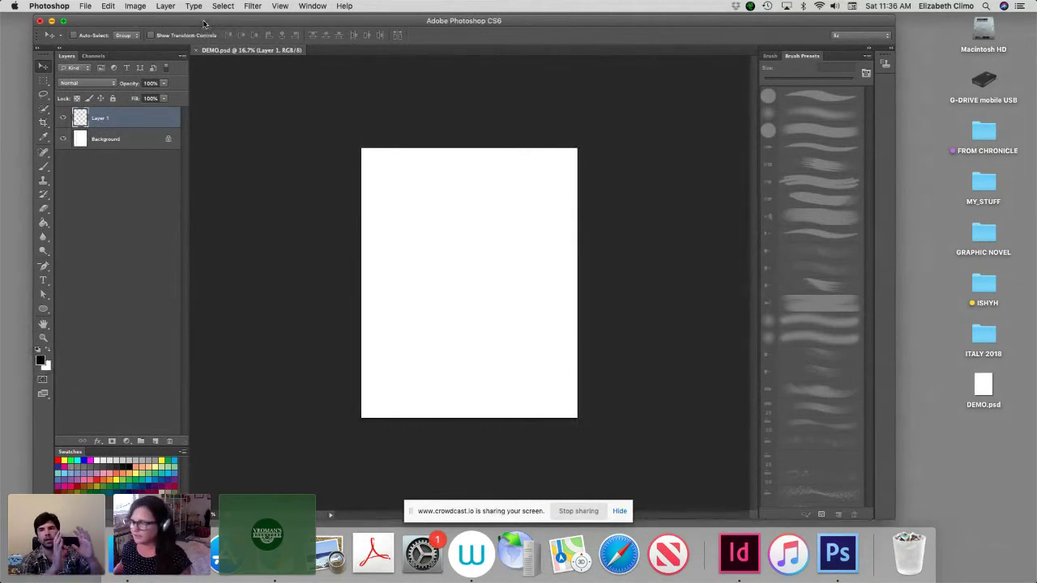
pyautogui.moveTo(267, 23); pyautogui.dragTo(276, 23)
pyautogui.press('super+equal')
pyautogui.press('b')
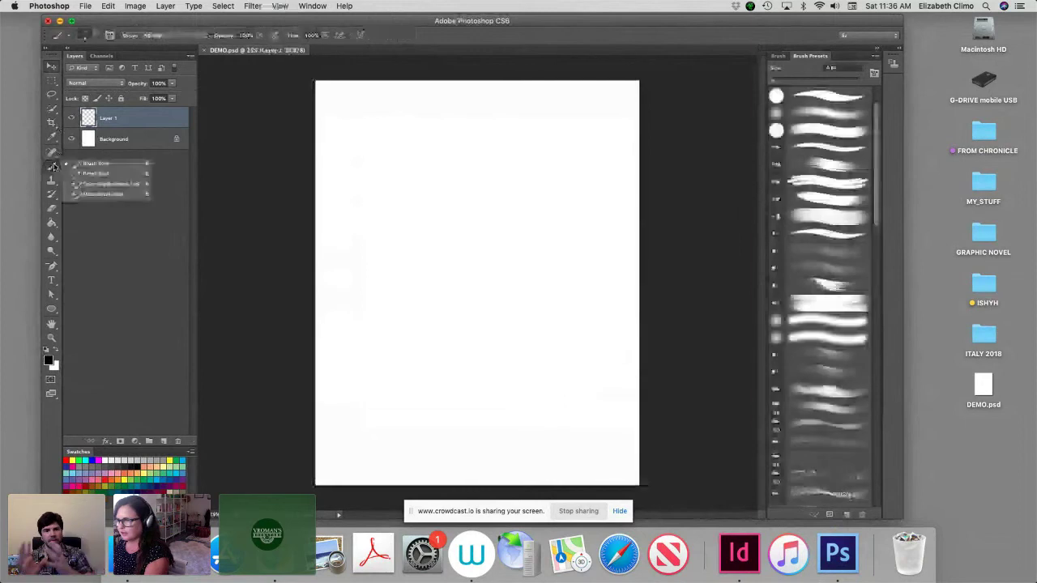
pyautogui.press('super+equal')
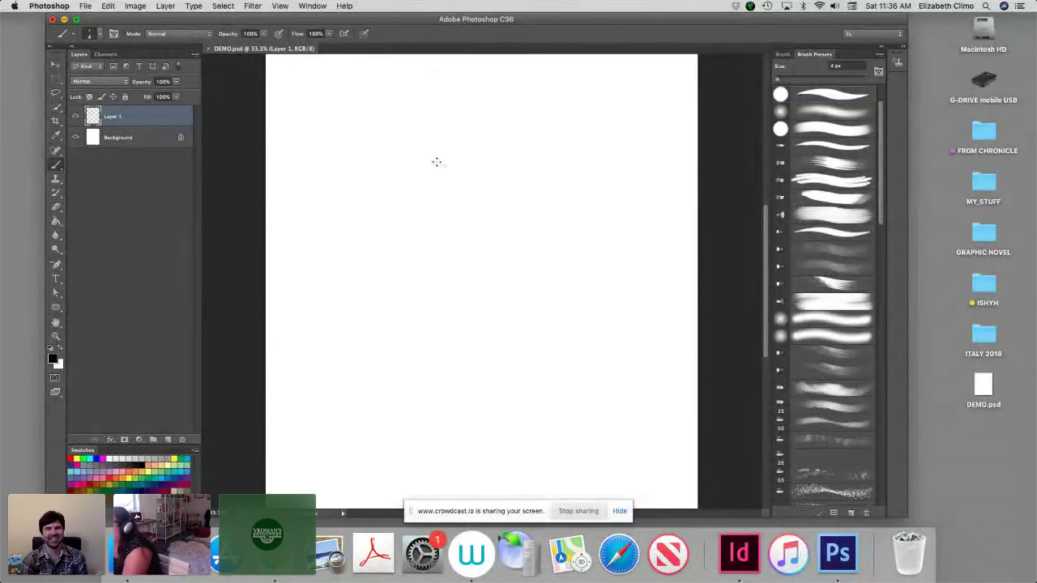
pyautogui.press('super+equal')
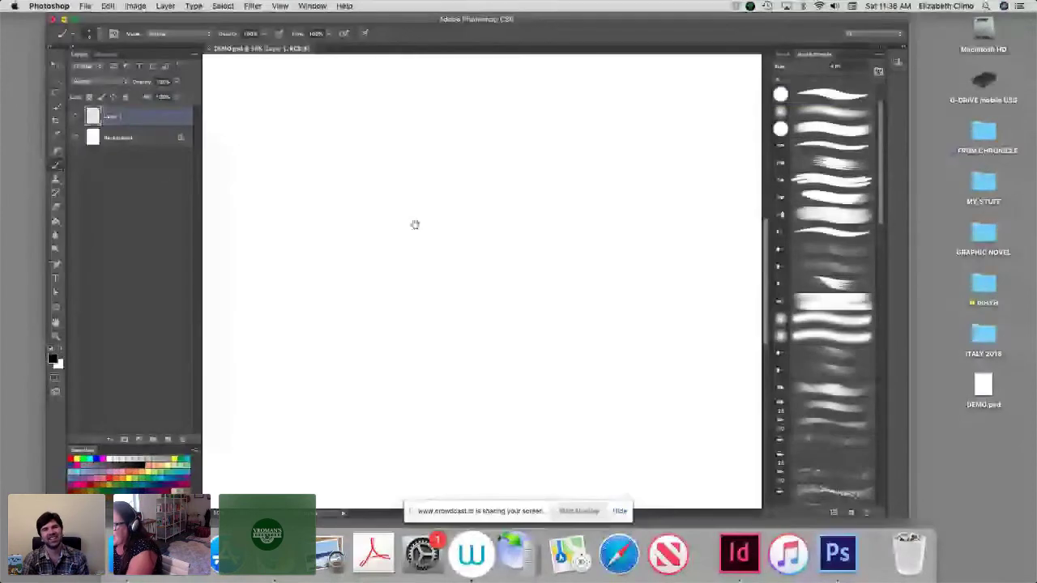
pyautogui.moveTo(392, 188)
pyautogui.mouseDown()
pyautogui.moveTo(422, 167)
pyautogui.moveTo(486, 185)
pyautogui.moveTo(506, 214)
pyautogui.mouseUp()
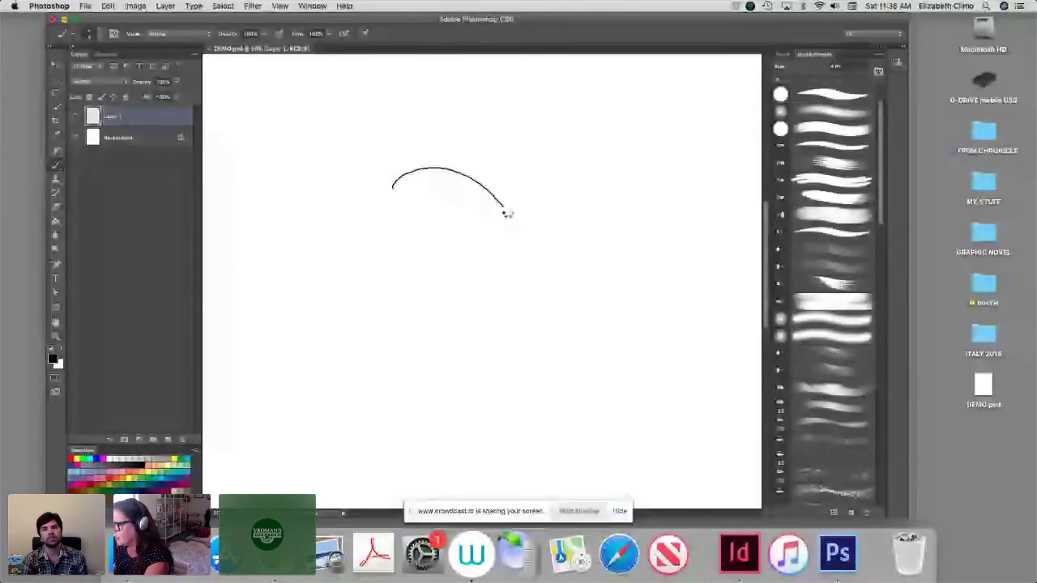
pyautogui.moveTo(507, 214)
pyautogui.mouseDown()
pyautogui.moveTo(474, 468)
pyautogui.moveTo(418, 473)
pyautogui.moveTo(460, 442)
pyautogui.mouseUp()
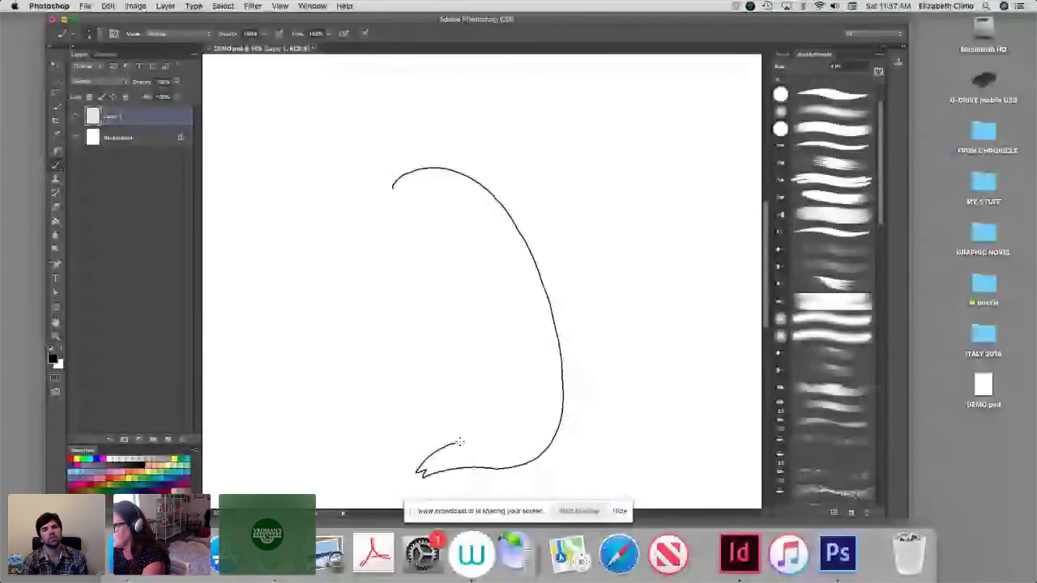
pyautogui.moveTo(392, 187)
pyautogui.mouseDown()
pyautogui.moveTo(414, 361)
pyautogui.moveTo(383, 430)
pyautogui.mouseUp()
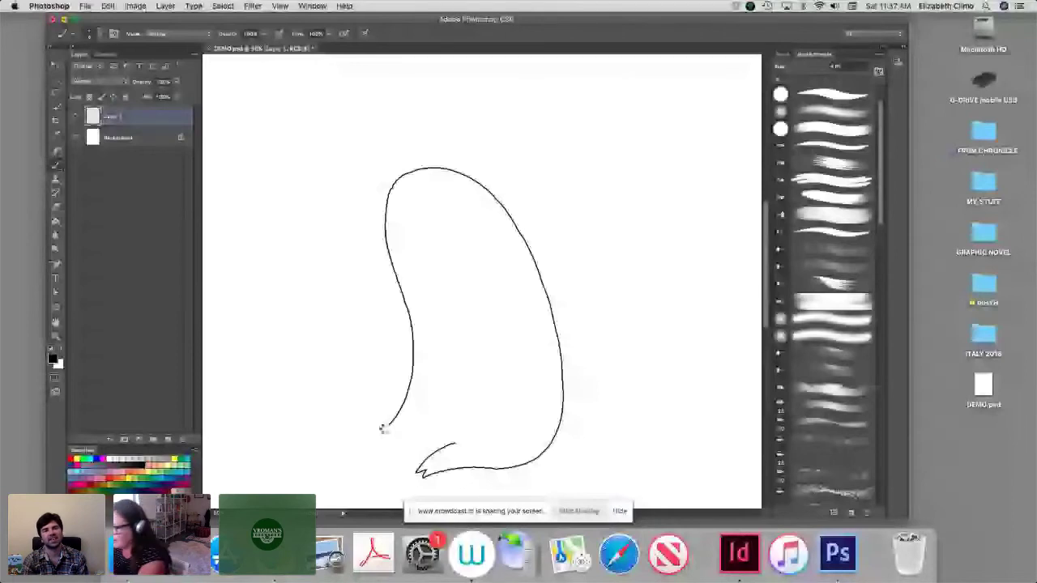
pyautogui.moveTo(382, 429); pyautogui.dragTo(428, 455)
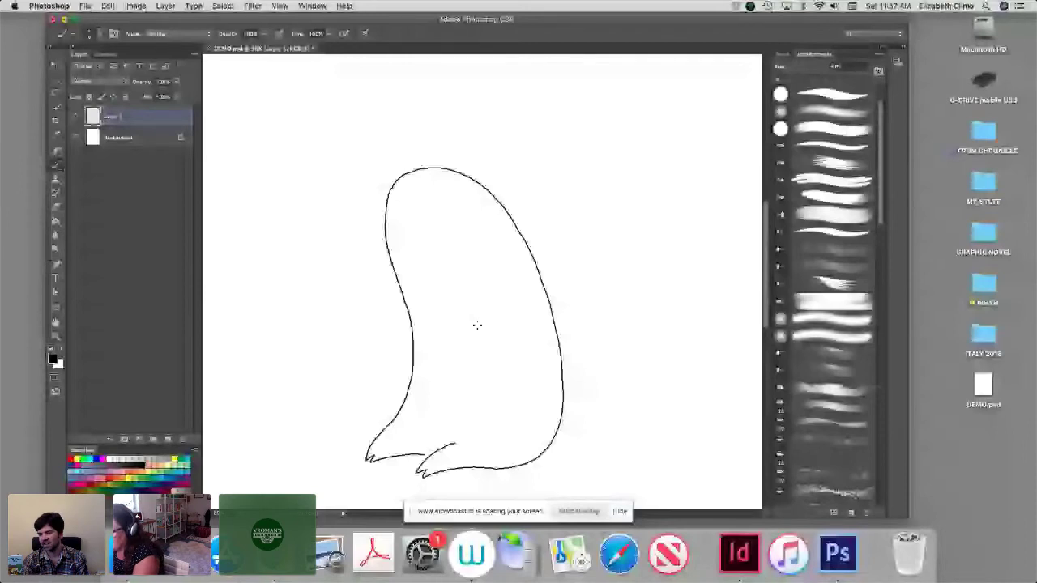
pyautogui.moveTo(482, 333); pyautogui.dragTo(520, 387)
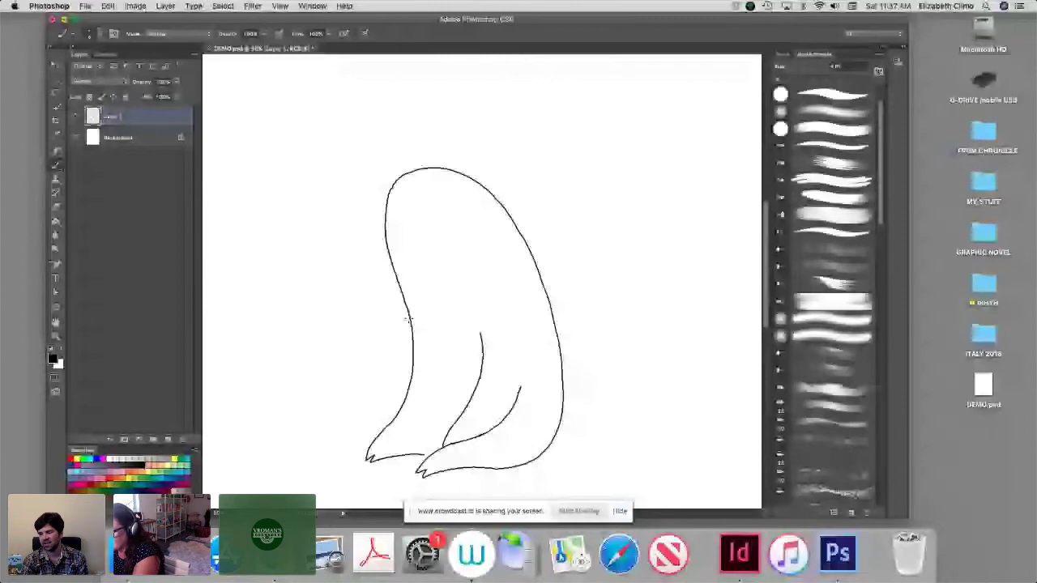
pyautogui.moveTo(408, 320)
pyautogui.mouseDown()
pyautogui.moveTo(358, 335)
pyautogui.moveTo(415, 351)
pyautogui.mouseUp()
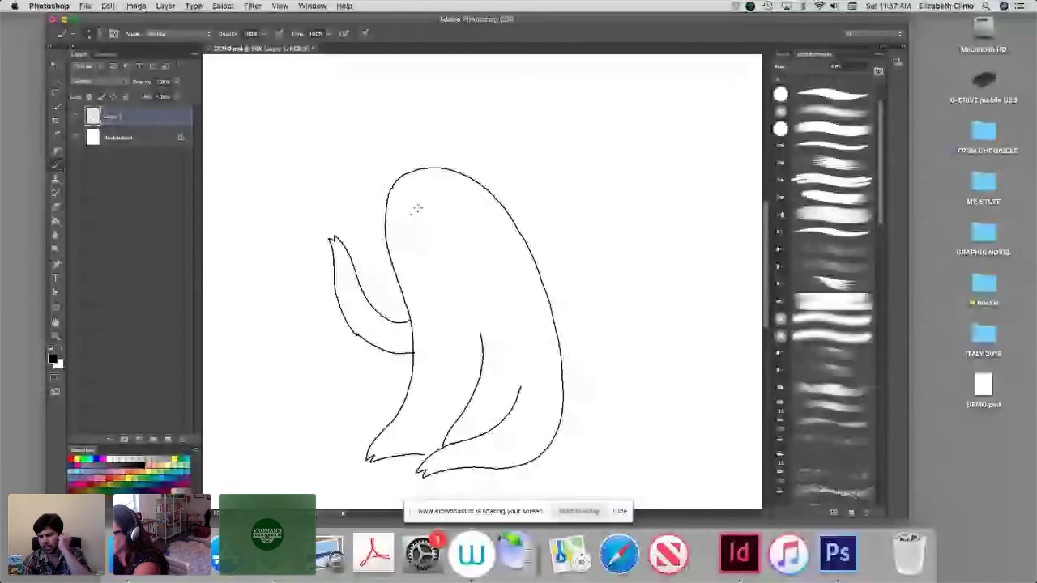
# Draw the sloth's face with a filled black nose, an open smile and two rounded eye patches containing closed, curved eyes
pyautogui.moveTo(416, 209); pyautogui.dragTo(409, 212)
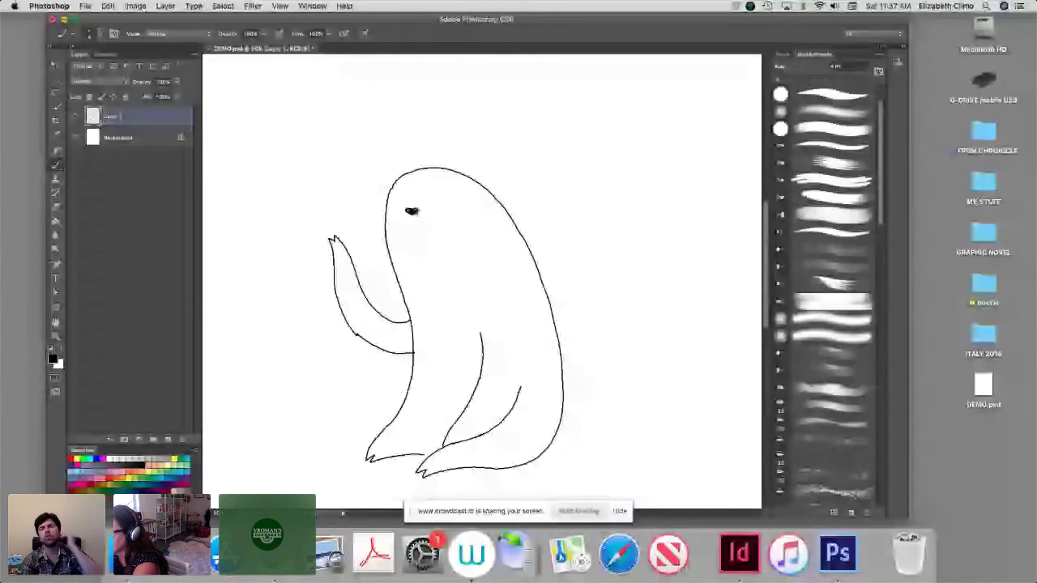
pyautogui.moveTo(405, 218)
pyautogui.mouseDown()
pyautogui.moveTo(427, 219)
pyautogui.moveTo(425, 231)
pyautogui.mouseUp()
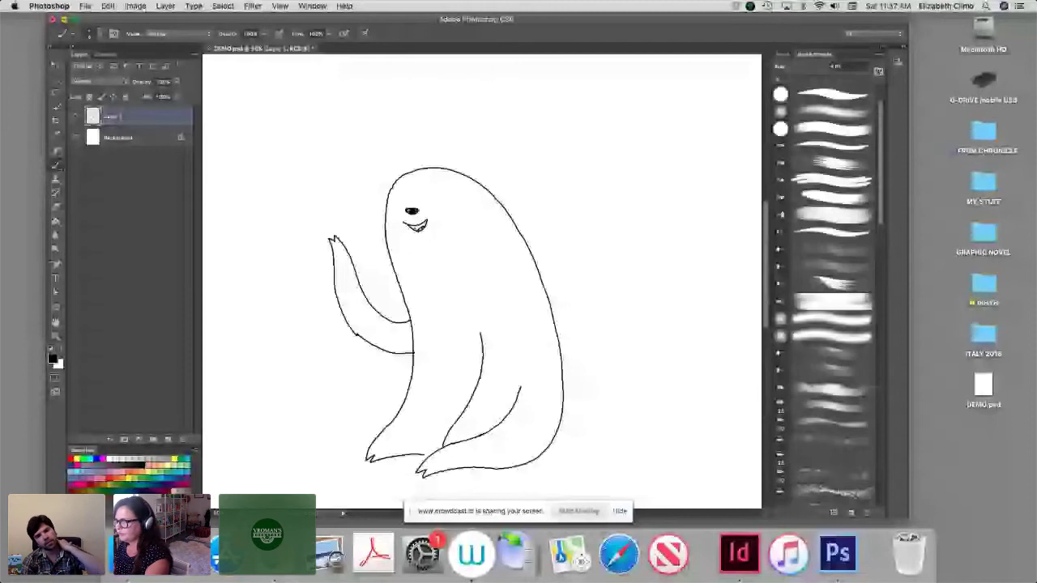
pyautogui.press('super+equal')
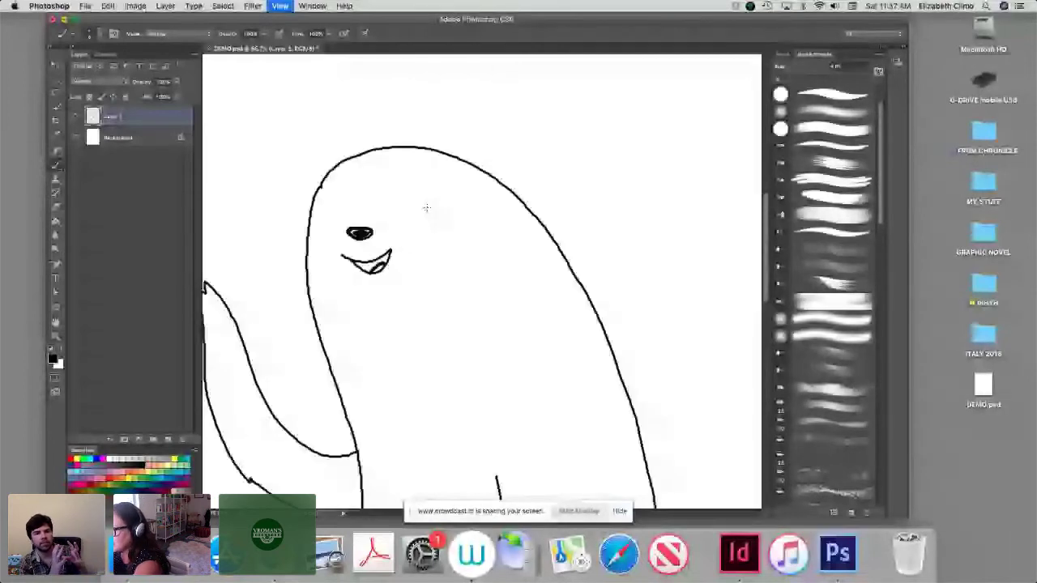
pyautogui.moveTo(381, 195)
pyautogui.mouseDown()
pyautogui.moveTo(415, 224)
pyautogui.moveTo(384, 188)
pyautogui.mouseUp()
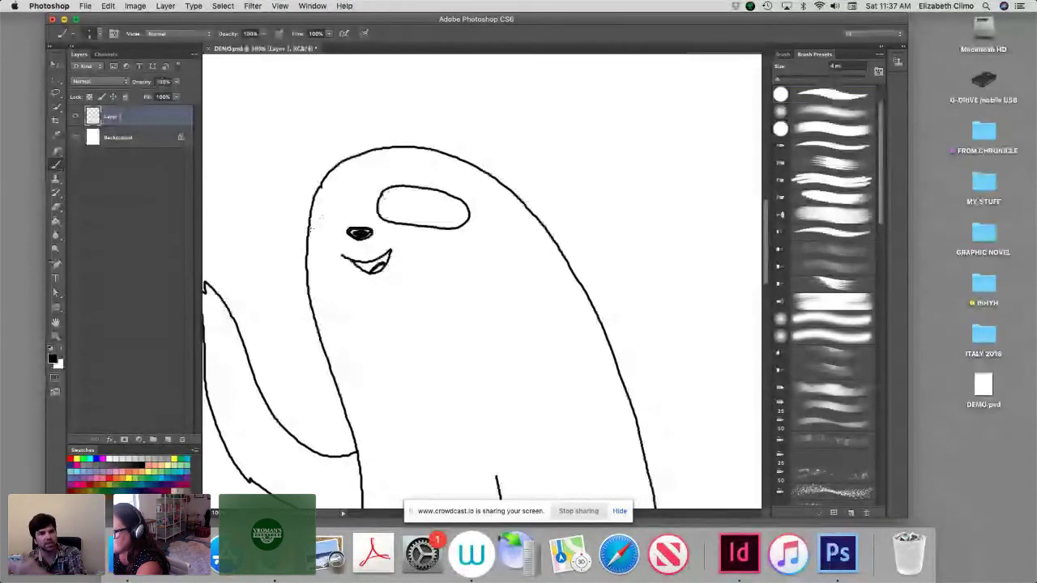
pyautogui.moveTo(312, 229)
pyautogui.mouseDown()
pyautogui.moveTo(343, 219)
pyautogui.moveTo(339, 188)
pyautogui.moveTo(316, 191)
pyautogui.moveTo(330, 210)
pyautogui.mouseUp()
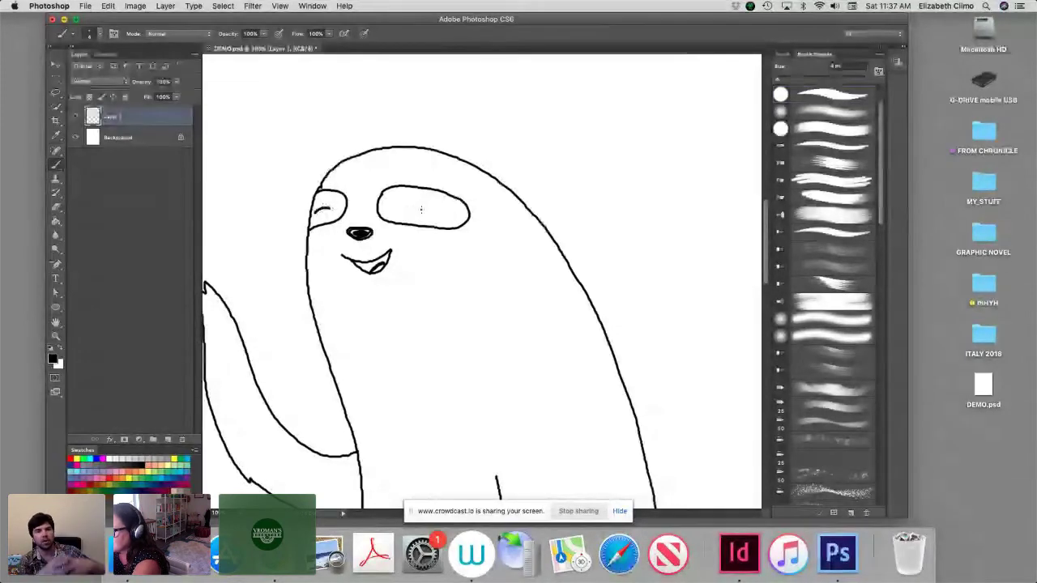
pyautogui.moveTo(398, 213); pyautogui.dragTo(422, 213)
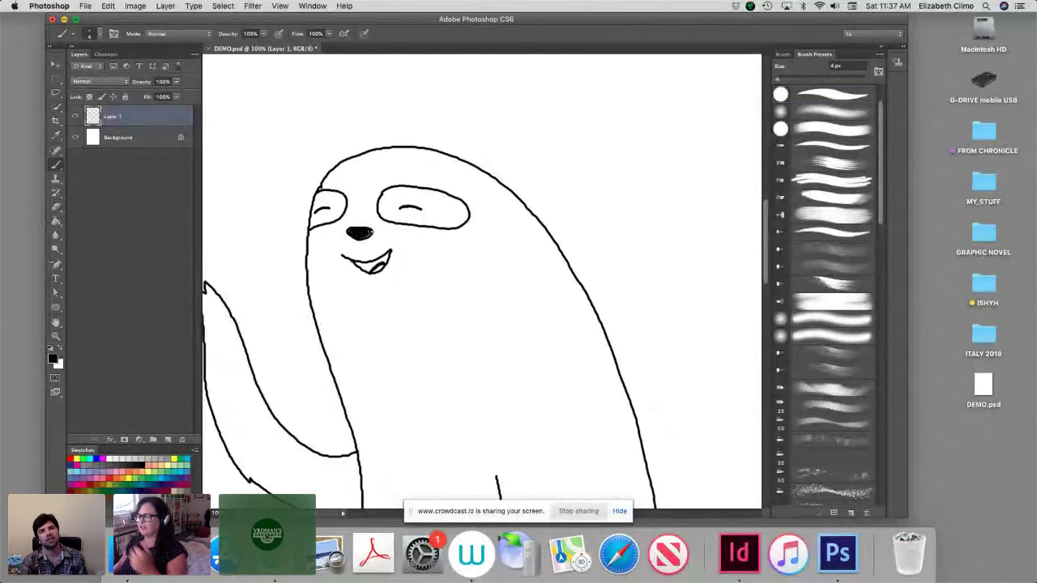
# Add two small teardrop-shaped marks on the sloth's forehead, just above the eye patches
pyautogui.press('super+minus')
pyautogui.press('super+minus')
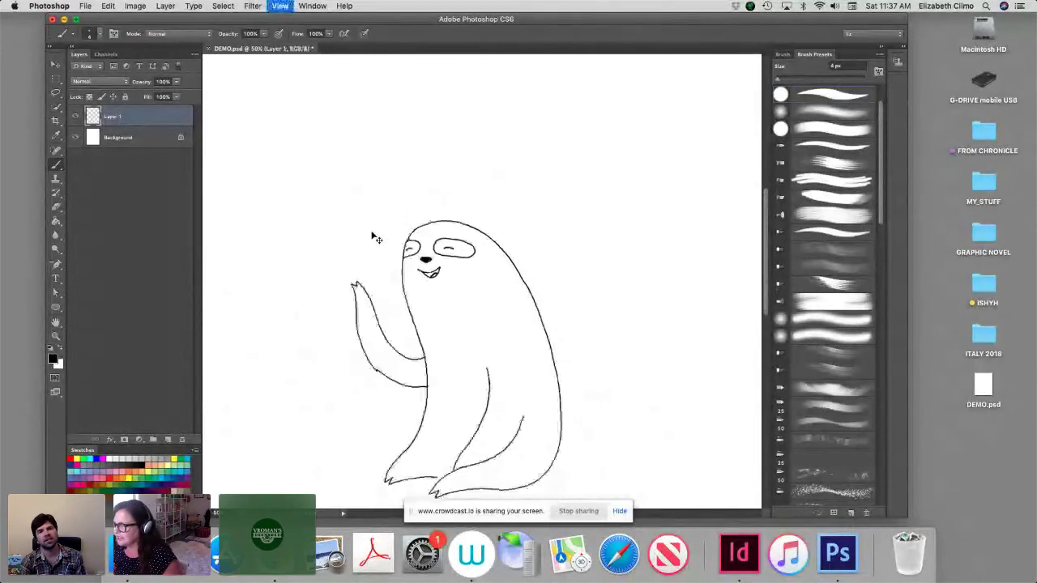
pyautogui.press('super+minus')
pyautogui.press('super+plus')
pyautogui.press('super+plus')
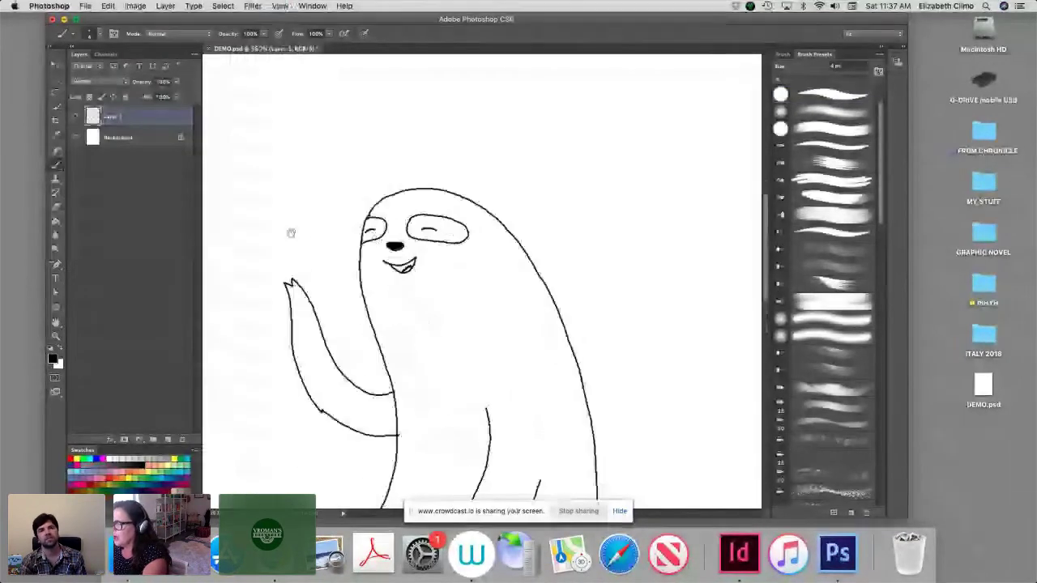
pyautogui.press('super+plus')
pyautogui.moveTo(285, 202)
pyautogui.mouseDown()
pyautogui.moveTo(281, 216)
pyautogui.moveTo(304, 210)
pyautogui.mouseUp()
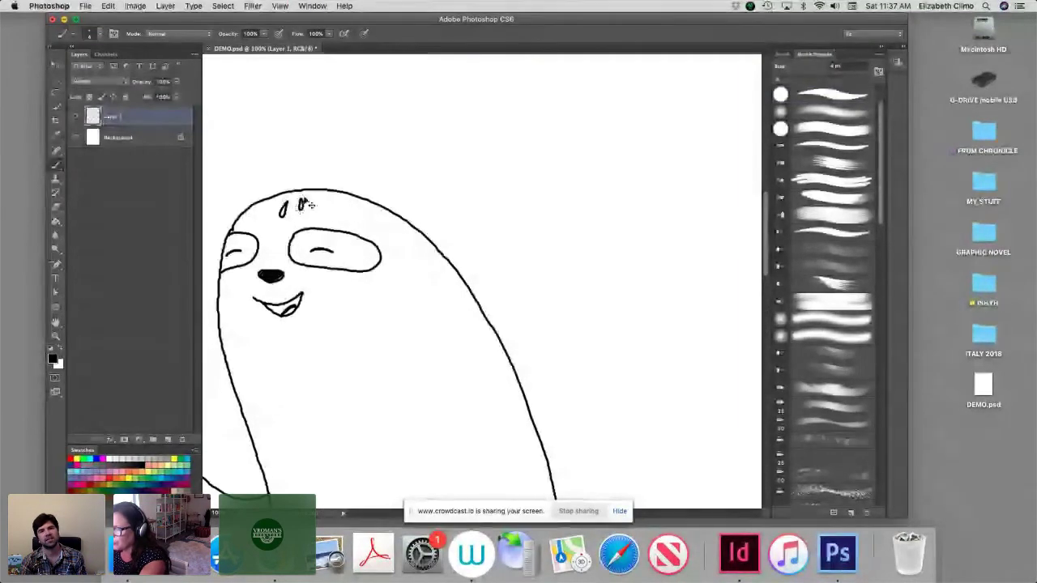
# Draw an oval speech bubble above and to the right of the sloth's head, with its tail pointing toward the head
pyautogui.press('super+minus')
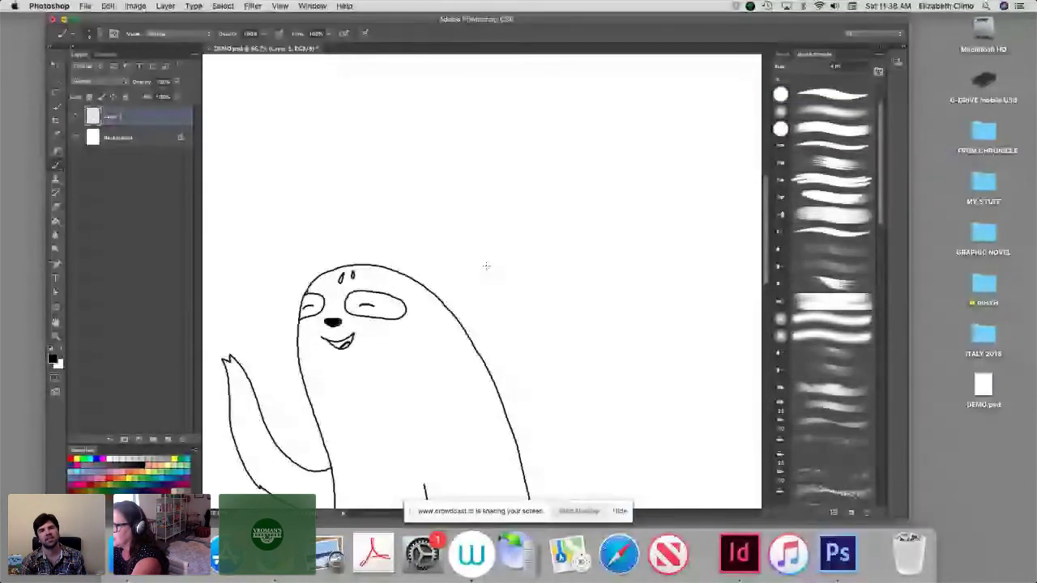
pyautogui.moveTo(486, 266)
pyautogui.mouseDown()
pyautogui.moveTo(512, 232)
pyautogui.moveTo(518, 248)
pyautogui.moveTo(529, 238)
pyautogui.mouseUp()
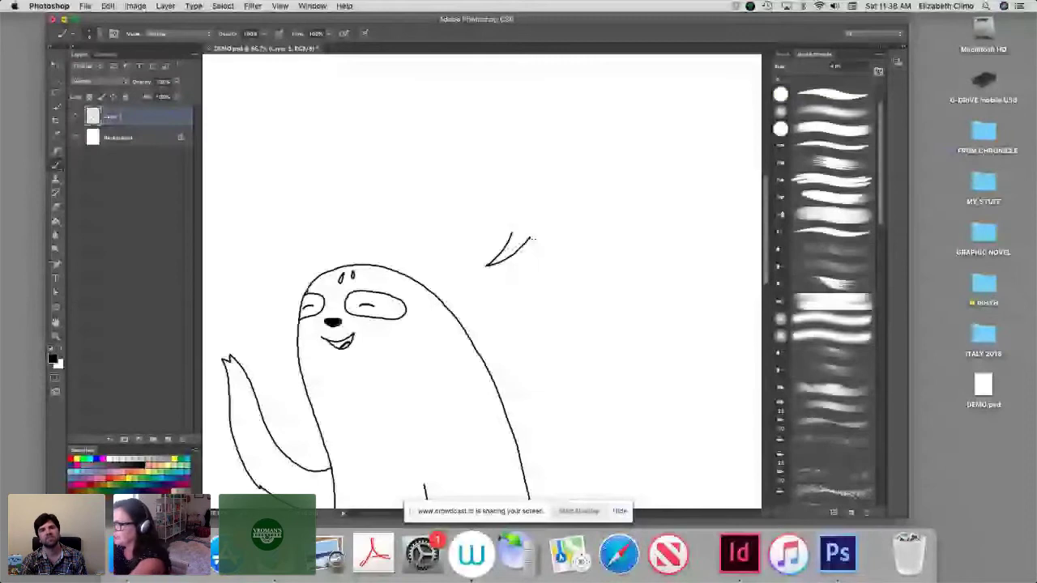
pyautogui.hotkey('ctrl', '-')
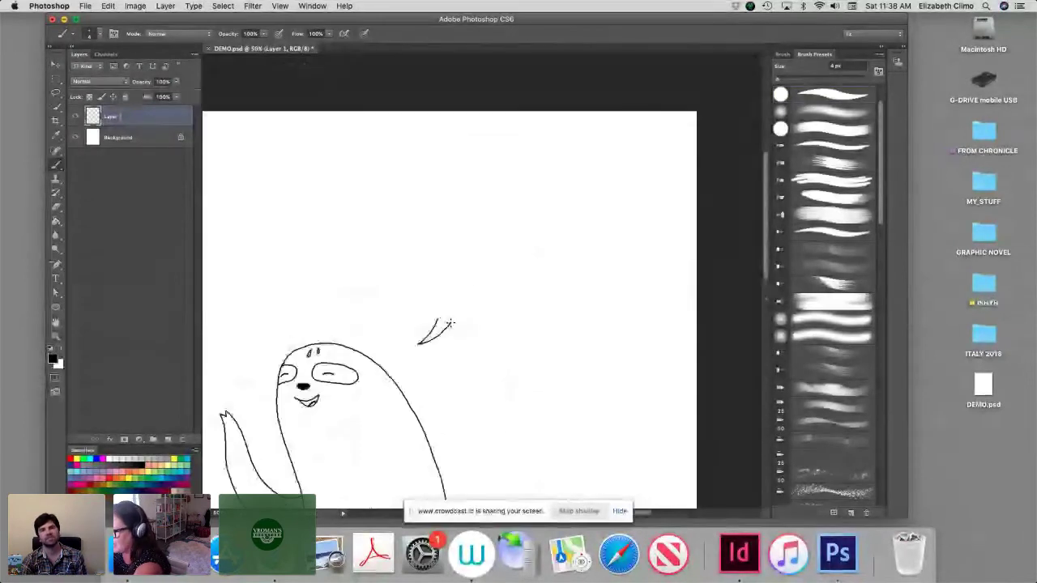
pyautogui.moveTo(450, 324)
pyautogui.mouseDown()
pyautogui.moveTo(510, 231)
pyautogui.moveTo(444, 221)
pyautogui.moveTo(415, 242)
pyautogui.moveTo(388, 277)
pyautogui.moveTo(408, 312)
pyautogui.moveTo(439, 322)
pyautogui.mouseUp()
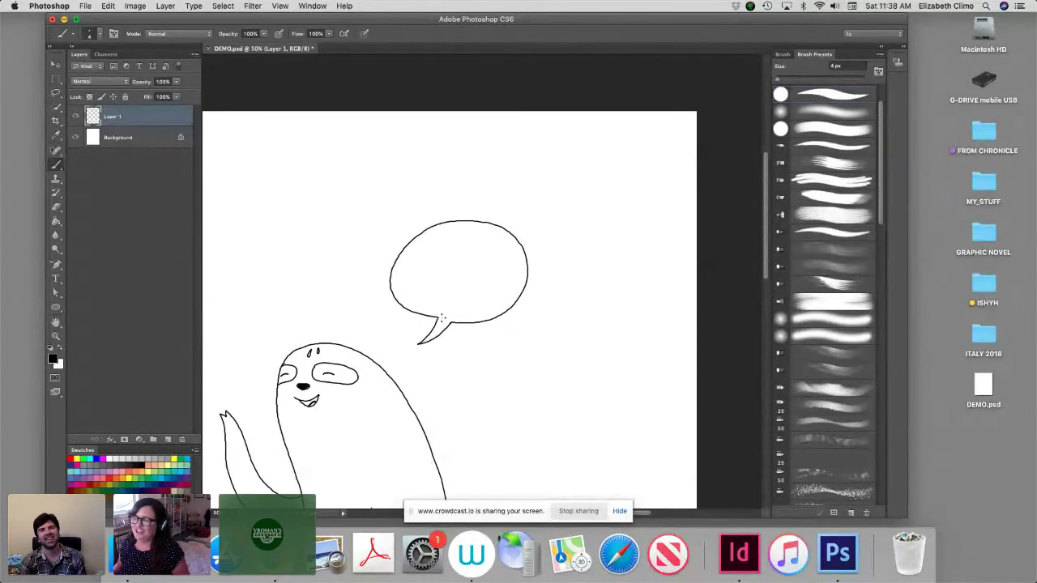
# Hand-letter "I'm hot!" on two lines inside the speech bubble
pyautogui.press('super+plus')
pyautogui.press('super+plus')
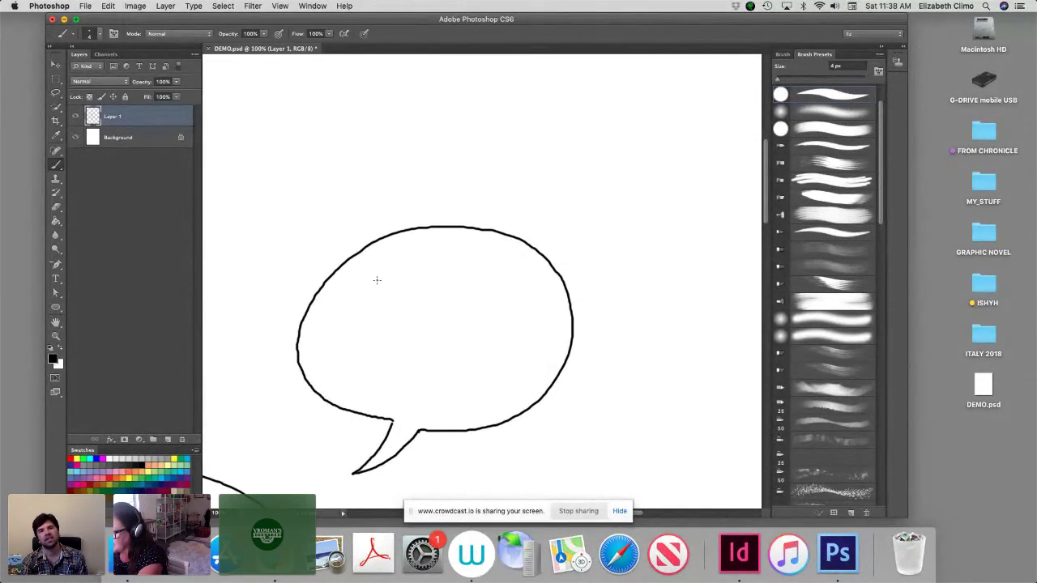
pyautogui.moveTo(381, 277)
pyautogui.mouseDown()
pyautogui.moveTo(383, 304)
pyautogui.moveTo(397, 288)
pyautogui.moveTo(408, 299)
pyautogui.moveTo(445, 297)
pyautogui.mouseUp()
pyautogui.moveTo(362, 328)
pyautogui.mouseDown()
pyautogui.moveTo(361, 362)
pyautogui.moveTo(386, 362)
pyautogui.moveTo(404, 339)
pyautogui.moveTo(441, 337)
pyautogui.moveTo(442, 359)
pyautogui.mouseUp()
pyautogui.moveTo(457, 335); pyautogui.dragTo(427, 334)
pyautogui.moveTo(495, 313); pyautogui.dragTo(488, 349)
pyautogui.press('super+minus')
pyautogui.press('super+minus')
pyautogui.press('super+minus')
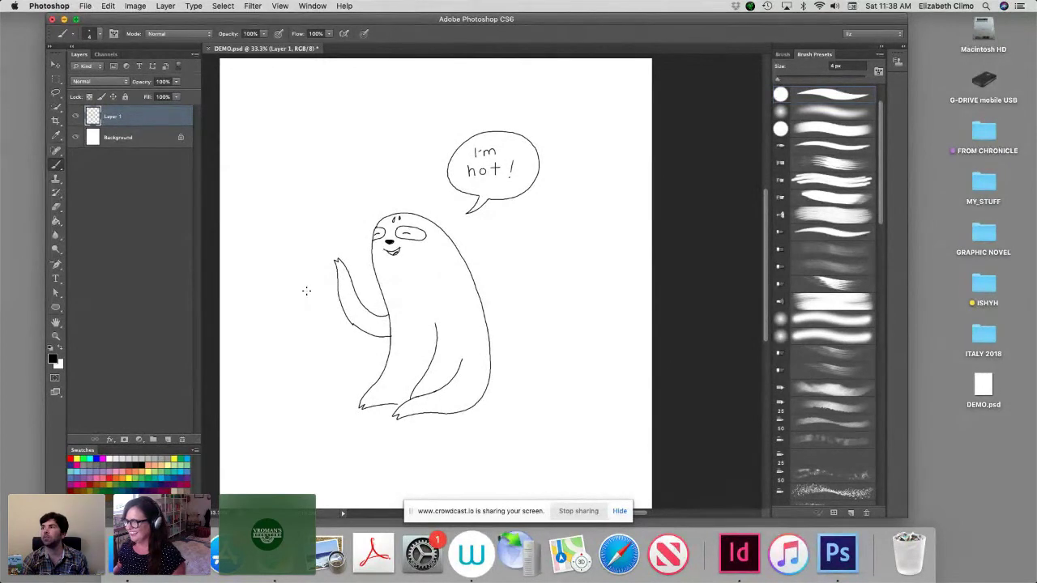
pyautogui.press('super+minus')
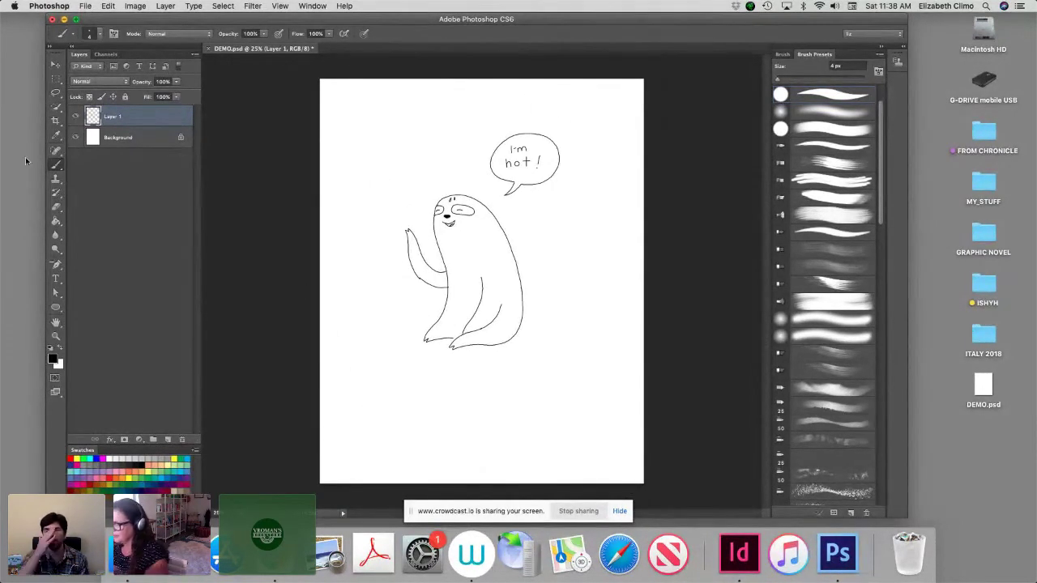
# Draw a small round fan to the right of the sloth, with a central hub, radiating grille lines, a short stem and a flat base
pyautogui.scroll(3, 380, 375)
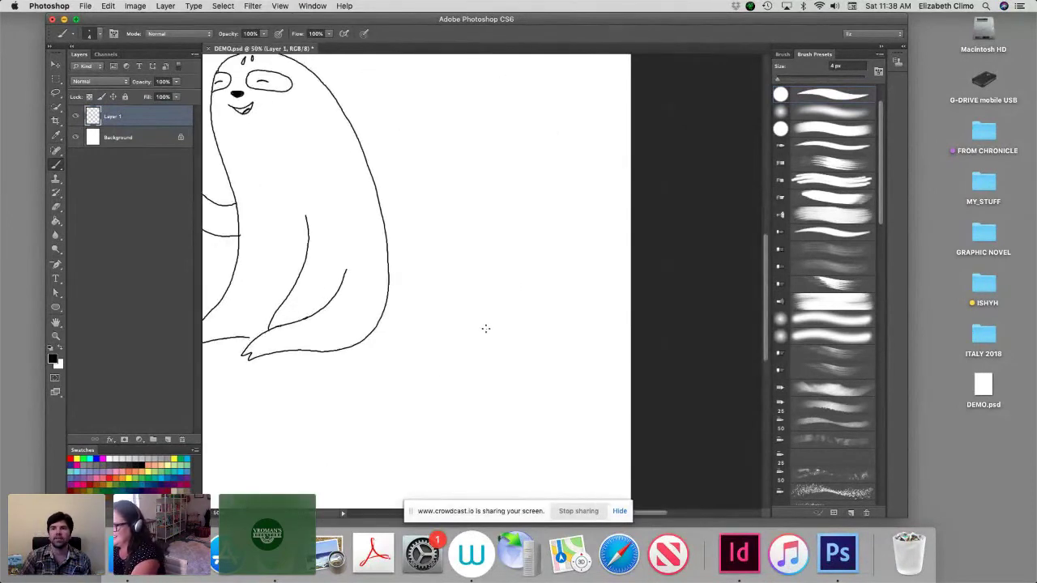
pyautogui.moveTo(507, 328)
pyautogui.mouseDown()
pyautogui.moveTo(536, 278)
pyautogui.moveTo(511, 244)
pyautogui.moveTo(479, 256)
pyautogui.moveTo(459, 290)
pyautogui.moveTo(464, 321)
pyautogui.moveTo(483, 333)
pyautogui.moveTo(497, 332)
pyautogui.moveTo(501, 296)
pyautogui.moveTo(500, 273)
pyautogui.moveTo(483, 272)
pyautogui.moveTo(483, 329)
pyautogui.moveTo(510, 281)
pyautogui.mouseUp()
pyautogui.moveTo(516, 260); pyautogui.dragTo(503, 269)
pyautogui.moveTo(497, 270)
pyautogui.mouseDown()
pyautogui.moveTo(493, 259)
pyautogui.moveTo(489, 269)
pyautogui.mouseUp()
pyautogui.moveTo(473, 269)
pyautogui.mouseDown()
pyautogui.moveTo(460, 290)
pyautogui.moveTo(470, 295)
pyautogui.moveTo(501, 268)
pyautogui.moveTo(509, 278)
pyautogui.moveTo(512, 257)
pyautogui.moveTo(491, 250)
pyautogui.moveTo(475, 293)
pyautogui.mouseUp()
pyautogui.moveTo(458, 298)
pyautogui.mouseDown()
pyautogui.moveTo(489, 308)
pyautogui.moveTo(492, 323)
pyautogui.moveTo(519, 324)
pyautogui.mouseUp()
pyautogui.moveTo(525, 291)
pyautogui.mouseDown()
pyautogui.moveTo(516, 311)
pyautogui.moveTo(507, 295)
pyautogui.mouseUp()
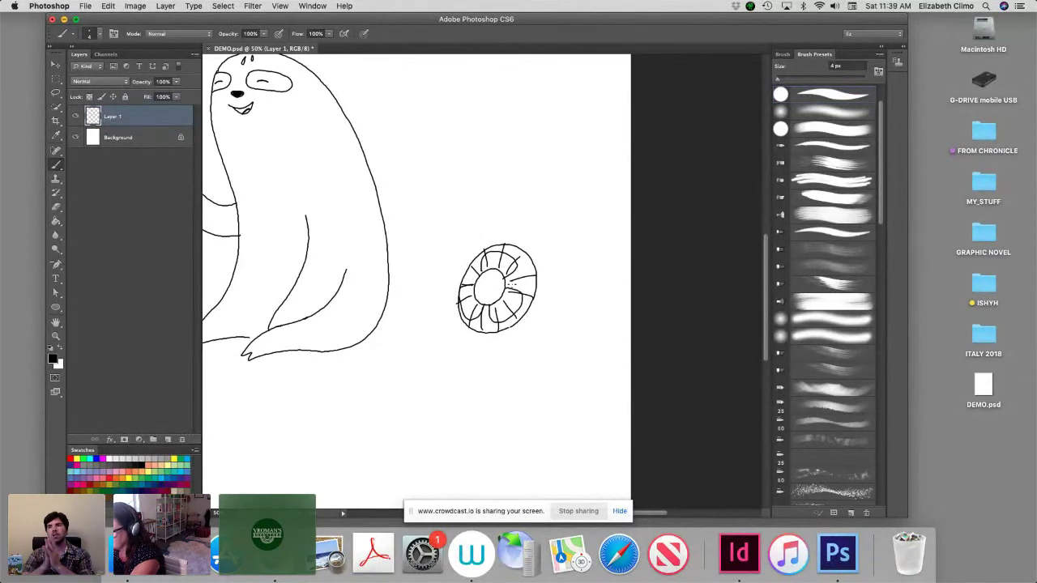
pyautogui.moveTo(492, 332)
pyautogui.mouseDown()
pyautogui.moveTo(492, 351)
pyautogui.moveTo(506, 349)
pyautogui.moveTo(468, 347)
pyautogui.moveTo(495, 365)
pyautogui.moveTo(540, 358)
pyautogui.moveTo(516, 344)
pyautogui.mouseUp()
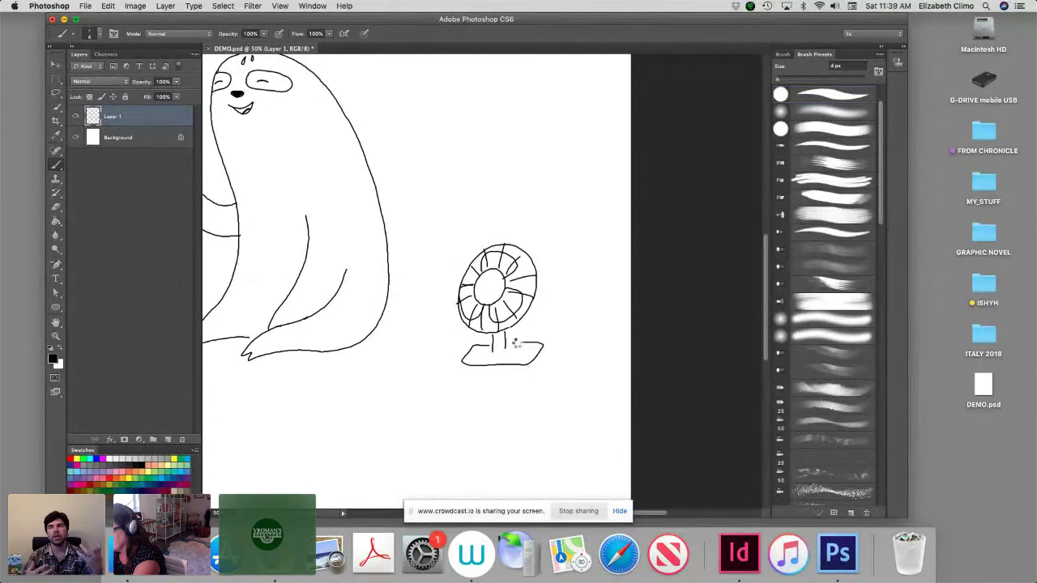
# Draw three short wavy breeze lines between the fan and the sloth's back
pyautogui.moveTo(451, 259)
pyautogui.mouseDown()
pyautogui.moveTo(422, 237)
pyautogui.moveTo(442, 281)
pyautogui.moveTo(436, 274)
pyautogui.mouseUp()
pyautogui.moveTo(439, 303); pyautogui.dragTo(414, 300)
pyautogui.press('super+minus')
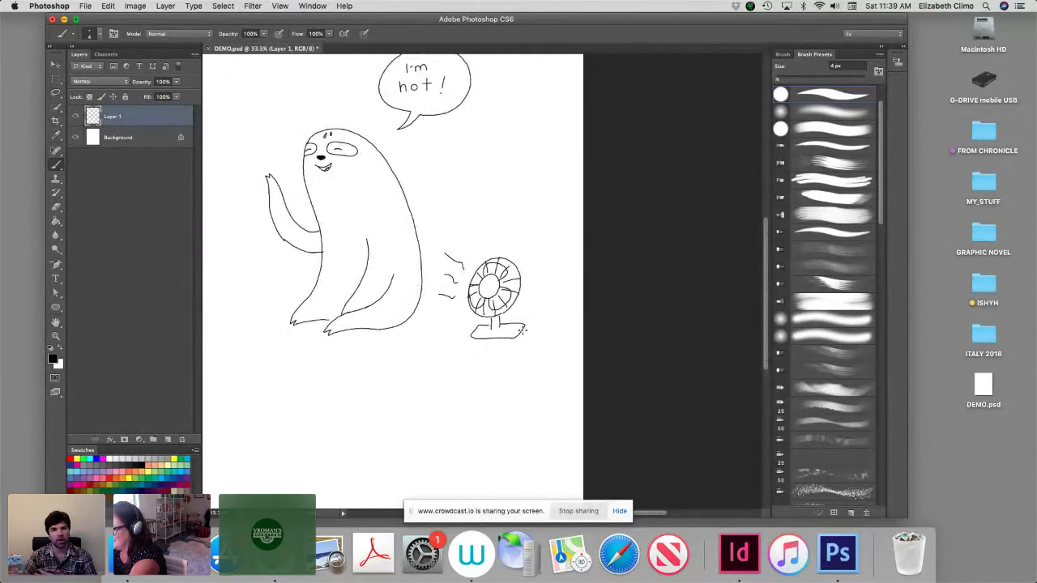
# Hand-letter the label "(that's a fan!)" above the fan
pyautogui.scroll(2, 532, 332)
pyautogui.moveTo(459, 154); pyautogui.dragTo(456, 178)
pyautogui.scroll(2, 435, 121)
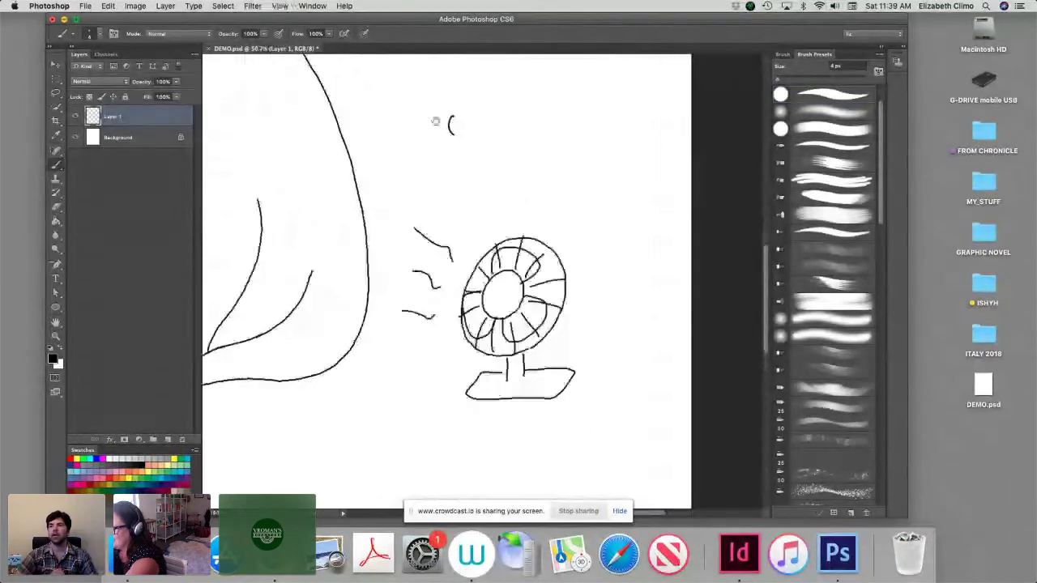
pyautogui.scroll(3, 408, 224)
pyautogui.moveTo(381, 240)
pyautogui.mouseDown()
pyautogui.moveTo(401, 261)
pyautogui.moveTo(429, 260)
pyautogui.moveTo(438, 235)
pyautogui.moveTo(441, 245)
pyautogui.mouseUp()
pyautogui.moveTo(488, 238)
pyautogui.mouseDown()
pyautogui.moveTo(491, 253)
pyautogui.moveTo(514, 261)
pyautogui.moveTo(530, 248)
pyautogui.mouseUp()
pyautogui.moveTo(524, 251); pyautogui.dragTo(565, 267)
pyautogui.moveTo(583, 233); pyautogui.dragTo(577, 261)
pyautogui.click(567, 276)
pyautogui.moveTo(590, 276); pyautogui.dragTo(602, 232)
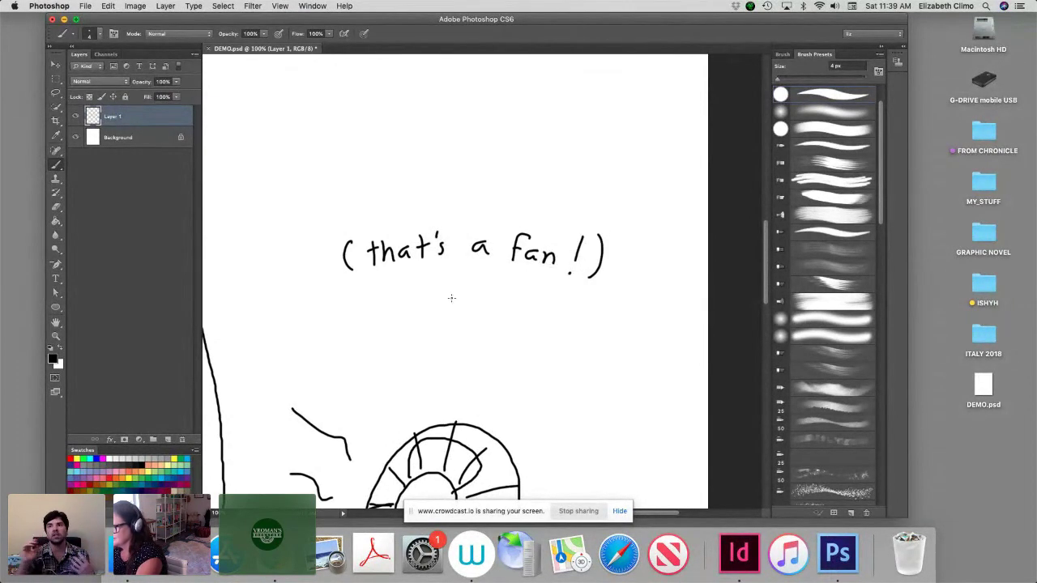
# Draw a downward arrow from the handwritten label to the fan
pyautogui.moveTo(452, 289)
pyautogui.mouseDown()
pyautogui.moveTo(454, 348)
pyautogui.moveTo(466, 348)
pyautogui.mouseUp()
pyautogui.press('super+minus')
pyautogui.press('super+minus')
pyautogui.press('super+minus')
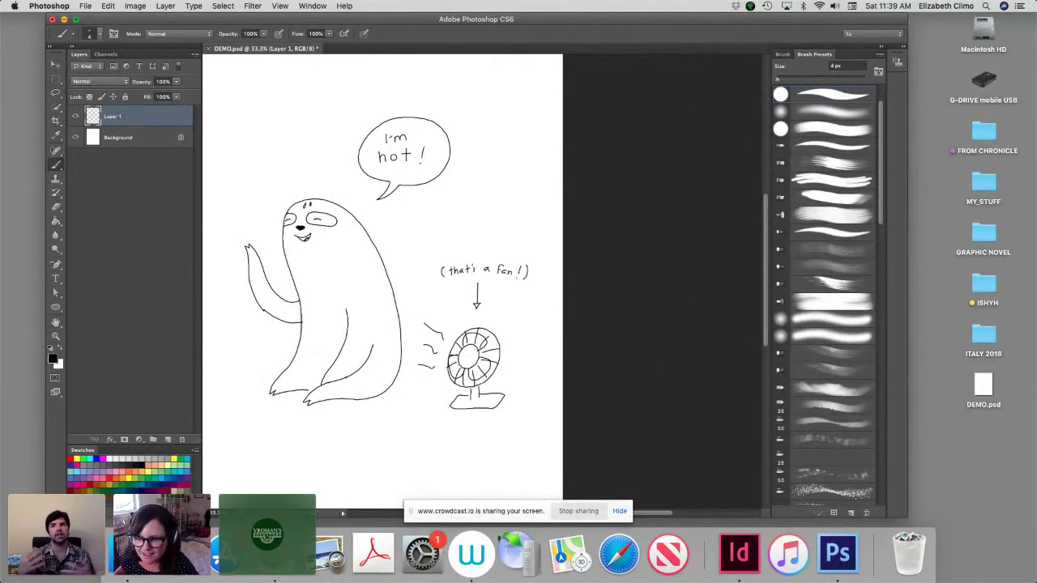
# Hide Layer 1 with the sloth drawing and add a new blank layer above it using the default settings
pyautogui.click(75, 119)
pyautogui.click(194, 54)
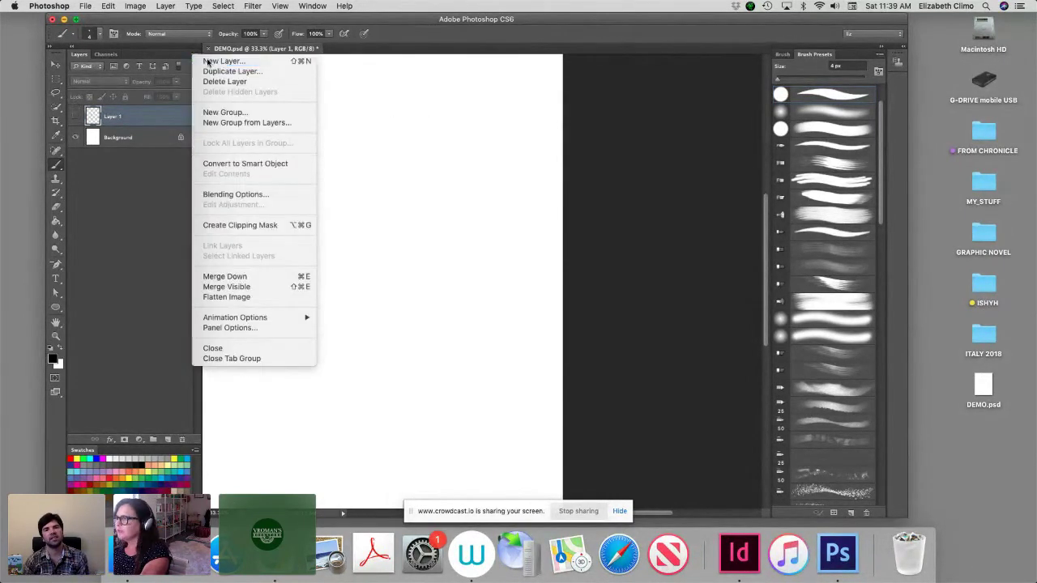
pyautogui.click(209, 62)
pyautogui.press('Return')
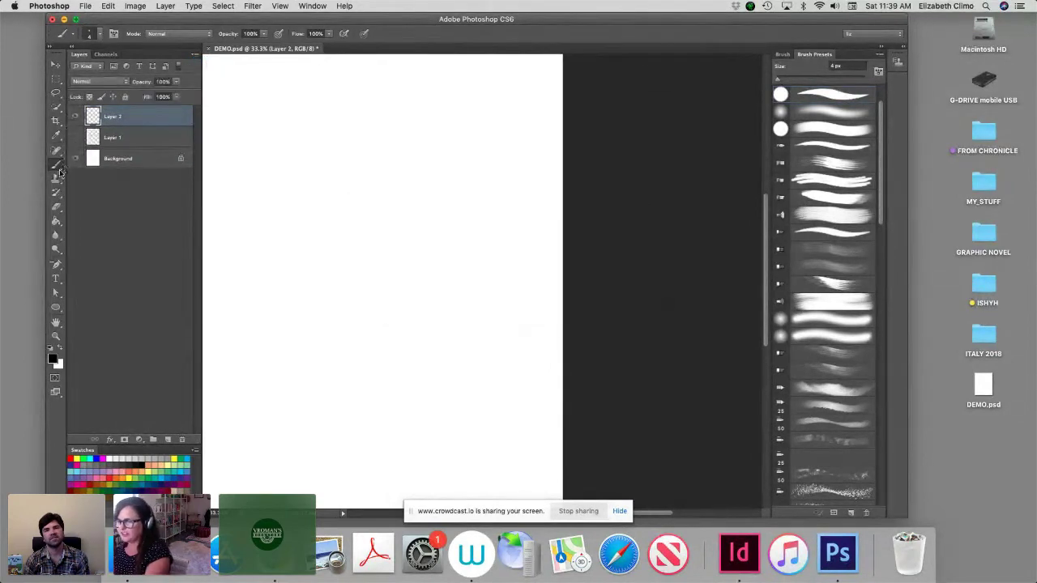
# Draw a cartoon duck's head with a tufted crown, wide smiling bill, two dot eyes and feathery cheeks on the blank layer
pyautogui.moveTo(289, 294); pyautogui.dragTo(365, 266)
pyautogui.press('super+equal')
pyautogui.press('super+equal')
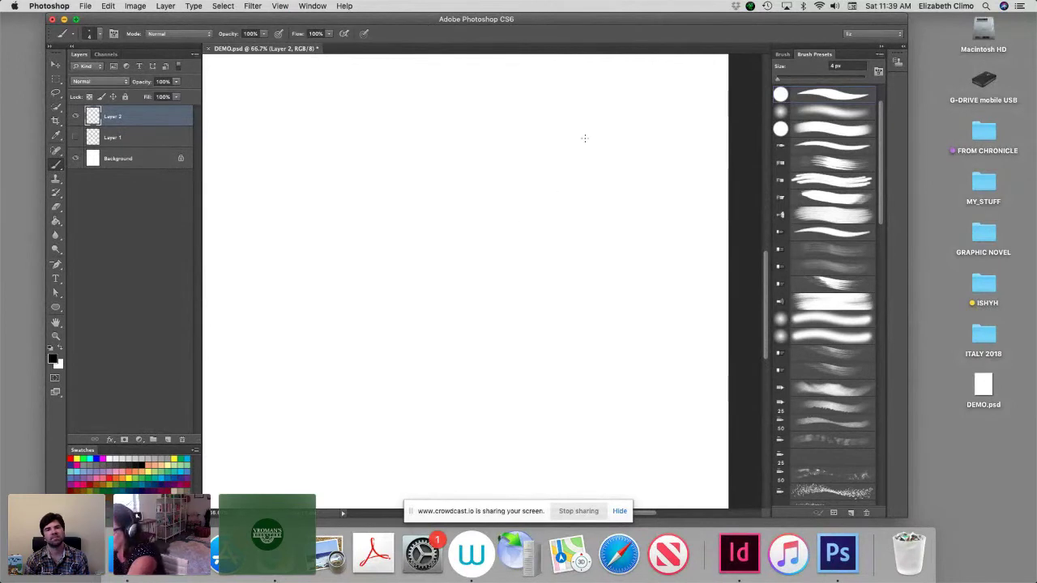
pyautogui.moveTo(478, 224)
pyautogui.mouseDown()
pyautogui.moveTo(523, 193)
pyautogui.moveTo(545, 236)
pyautogui.moveTo(562, 240)
pyautogui.moveTo(555, 260)
pyautogui.moveTo(484, 238)
pyautogui.moveTo(445, 255)
pyautogui.moveTo(474, 271)
pyautogui.moveTo(506, 261)
pyautogui.moveTo(463, 270)
pyautogui.moveTo(474, 275)
pyautogui.moveTo(508, 248)
pyautogui.mouseUp()
pyautogui.click(505, 235)
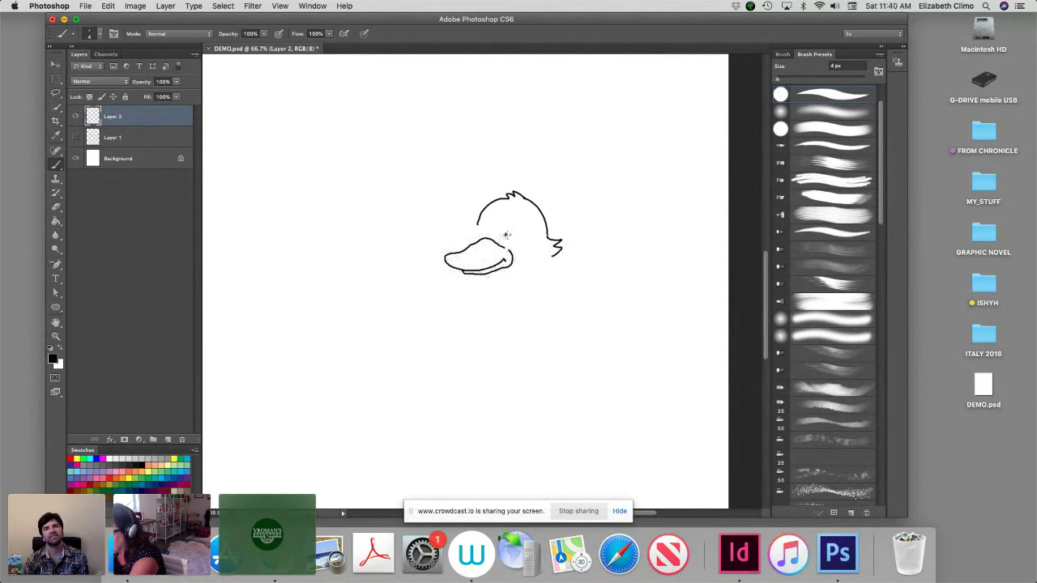
pyautogui.click(478, 232)
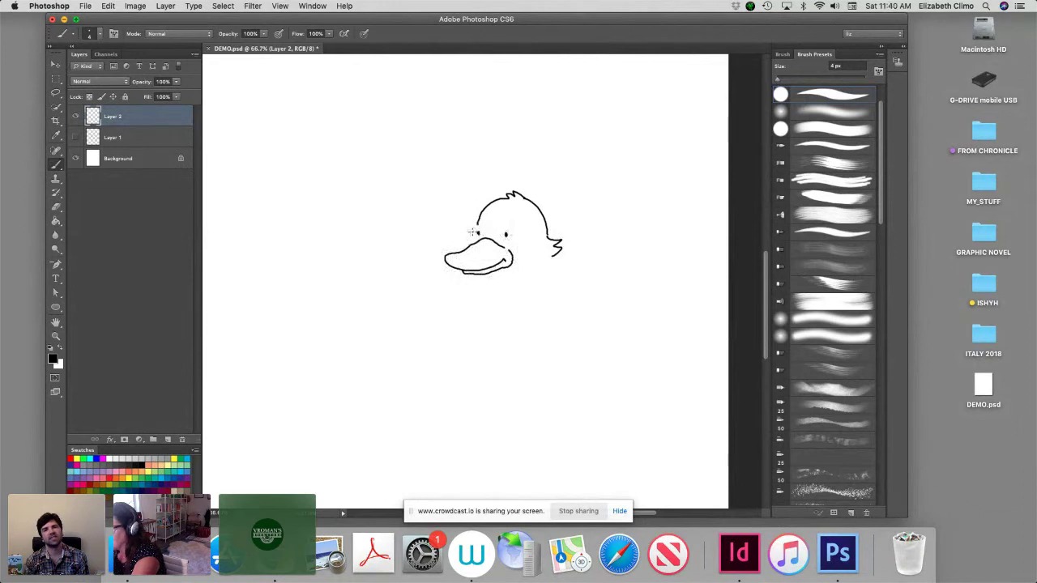
pyautogui.press('super+minus')
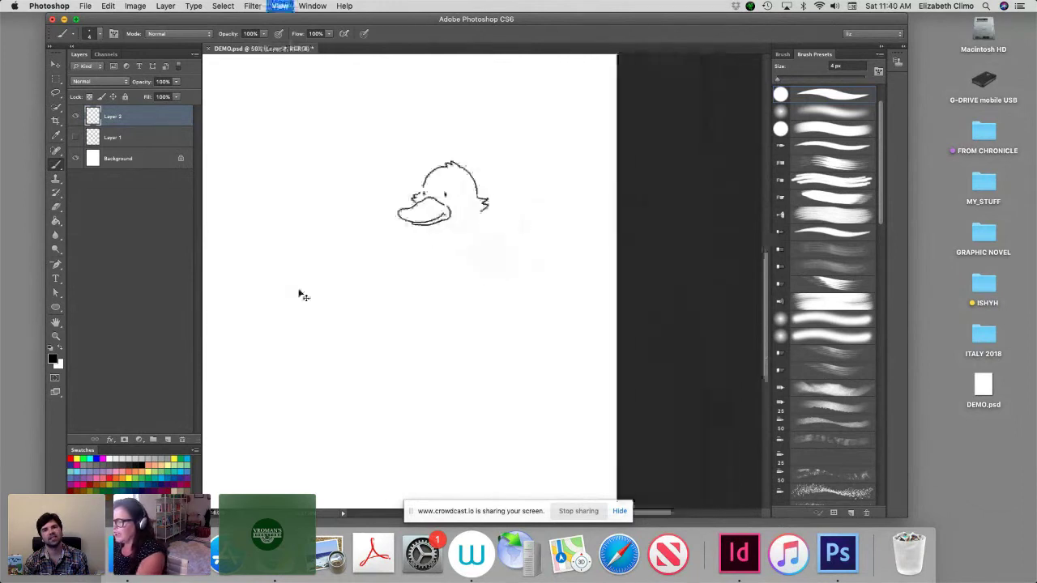
pyautogui.press('super+plus')
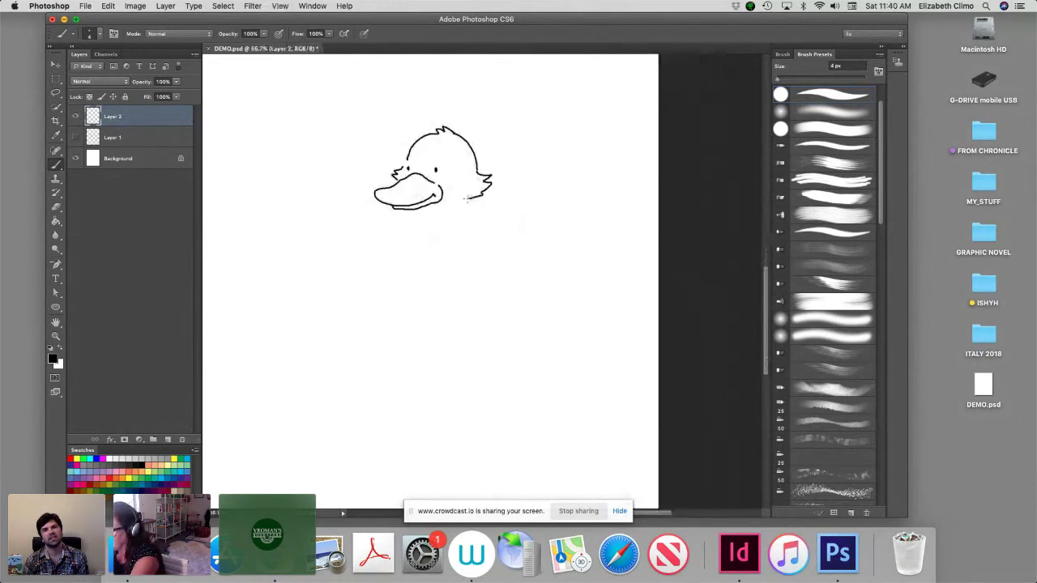
pyautogui.moveTo(468, 198); pyautogui.dragTo(478, 196)
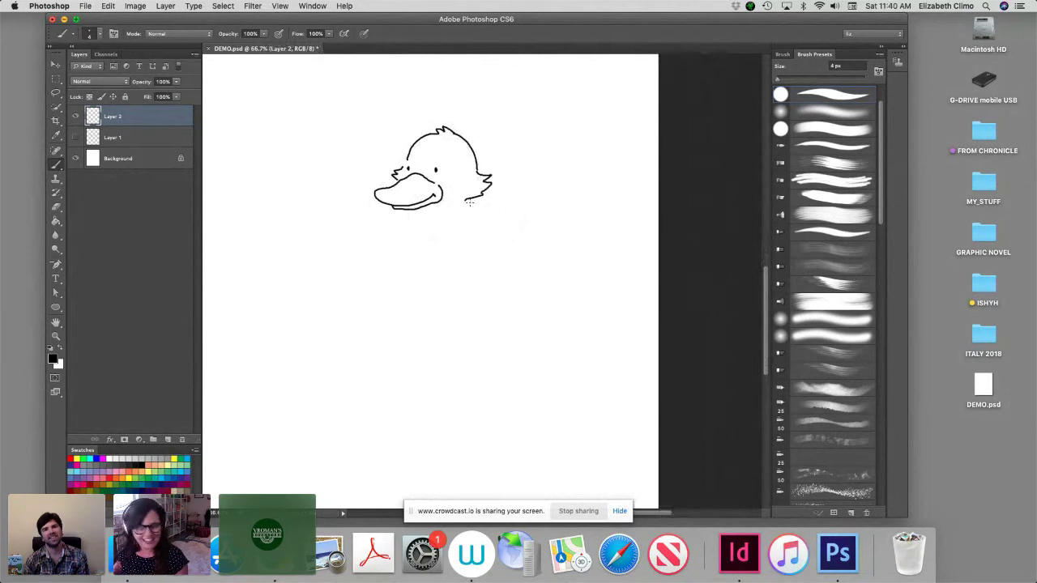
# Draw the duck's rounded body below the head, with a pointed tail, two legs with webbed feet, and both wings
pyautogui.scroll(2, 343, 275)
pyautogui.hscroll(2, 342, 275)
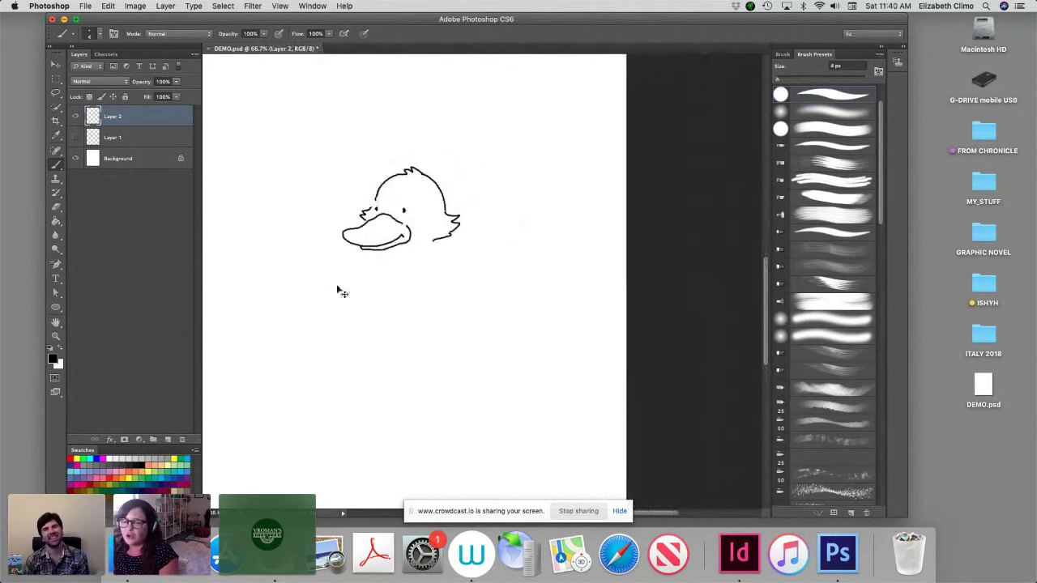
pyautogui.press('super+equal')
pyautogui.moveTo(408, 227)
pyautogui.mouseDown()
pyautogui.moveTo(503, 384)
pyautogui.moveTo(494, 400)
pyautogui.mouseUp()
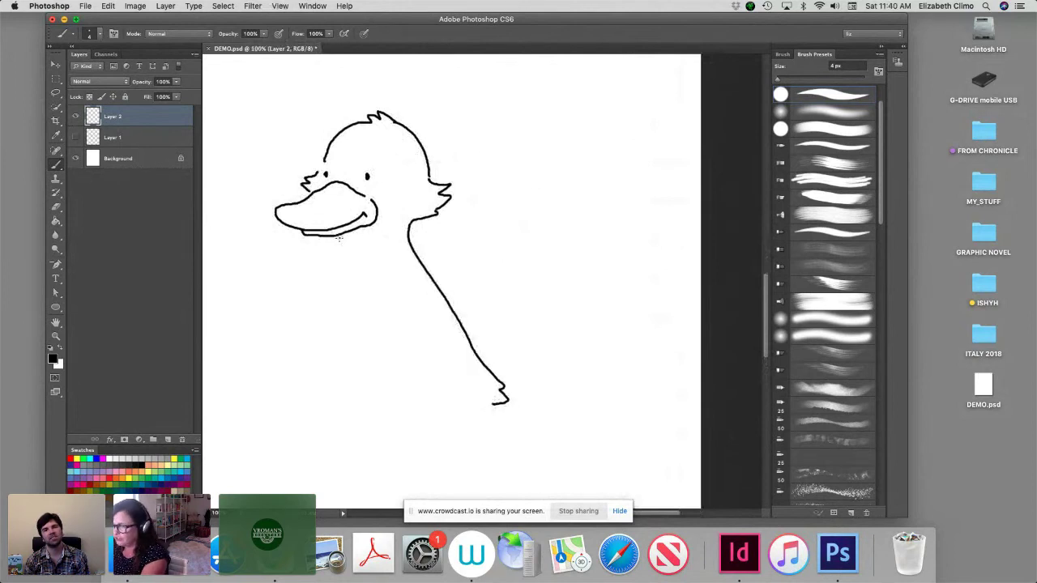
pyautogui.moveTo(341, 237)
pyautogui.mouseDown()
pyautogui.moveTo(307, 328)
pyautogui.moveTo(318, 402)
pyautogui.moveTo(372, 433)
pyautogui.moveTo(406, 433)
pyautogui.moveTo(404, 452)
pyautogui.moveTo(362, 465)
pyautogui.moveTo(363, 474)
pyautogui.moveTo(386, 482)
pyautogui.moveTo(418, 466)
pyautogui.moveTo(416, 422)
pyautogui.mouseUp()
pyautogui.moveTo(351, 424)
pyautogui.mouseDown()
pyautogui.moveTo(309, 453)
pyautogui.moveTo(346, 460)
pyautogui.moveTo(368, 449)
pyautogui.moveTo(363, 430)
pyautogui.moveTo(425, 427)
pyautogui.moveTo(491, 409)
pyautogui.mouseUp()
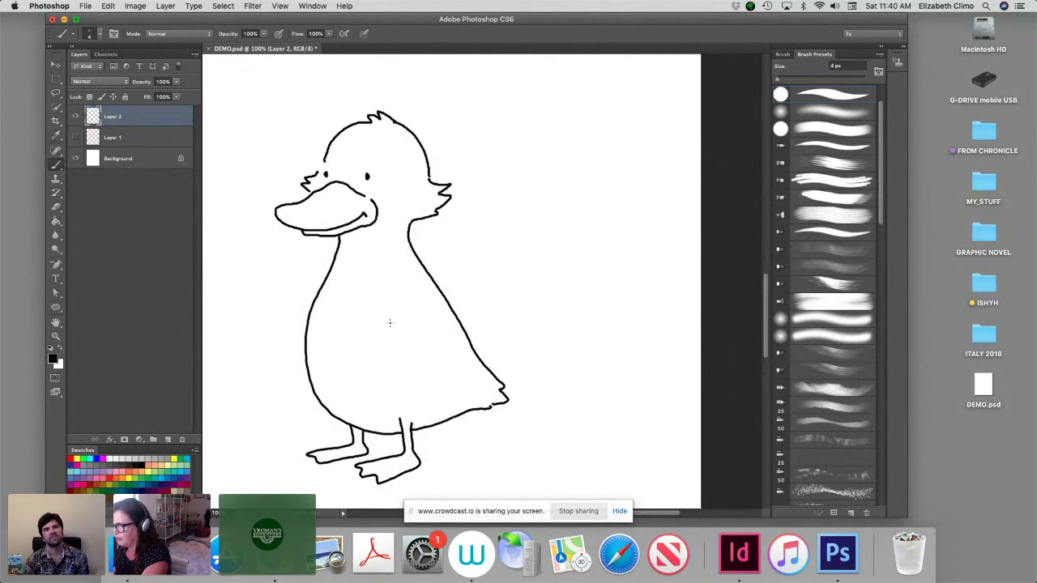
pyautogui.moveTo(375, 301)
pyautogui.mouseDown()
pyautogui.moveTo(380, 365)
pyautogui.moveTo(399, 383)
pyautogui.moveTo(450, 388)
pyautogui.mouseUp()
pyautogui.moveTo(323, 284)
pyautogui.mouseDown()
pyautogui.moveTo(296, 351)
pyautogui.moveTo(314, 395)
pyautogui.moveTo(340, 401)
pyautogui.moveTo(418, 381)
pyautogui.mouseUp()
# Draw a small turtle facing the duck, with a domed shell, tail, four legs, and a head with a dot eye and smile
pyautogui.press('super+minus')
pyautogui.press('super+minus')
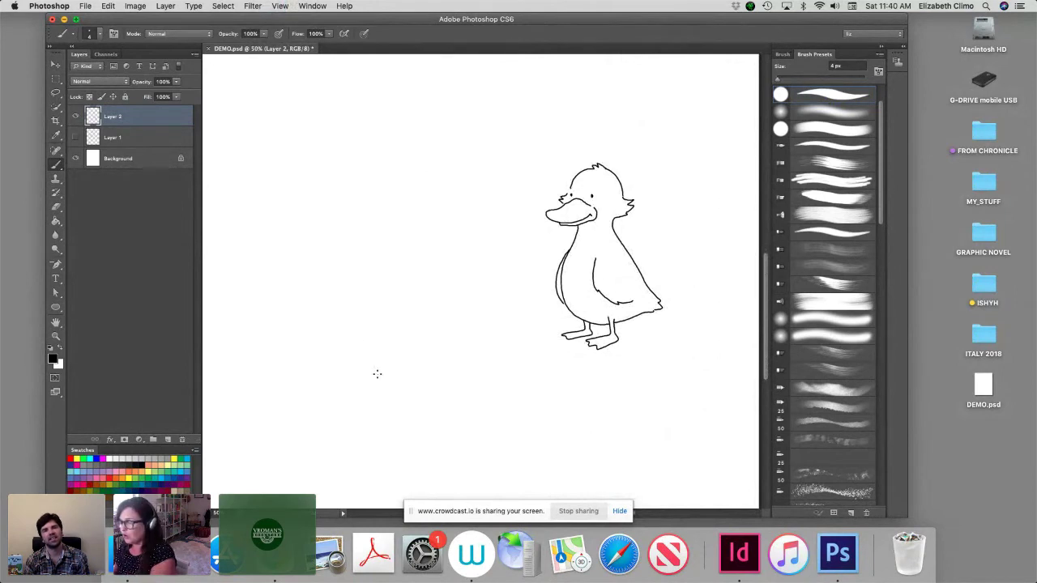
pyautogui.press('super+plus')
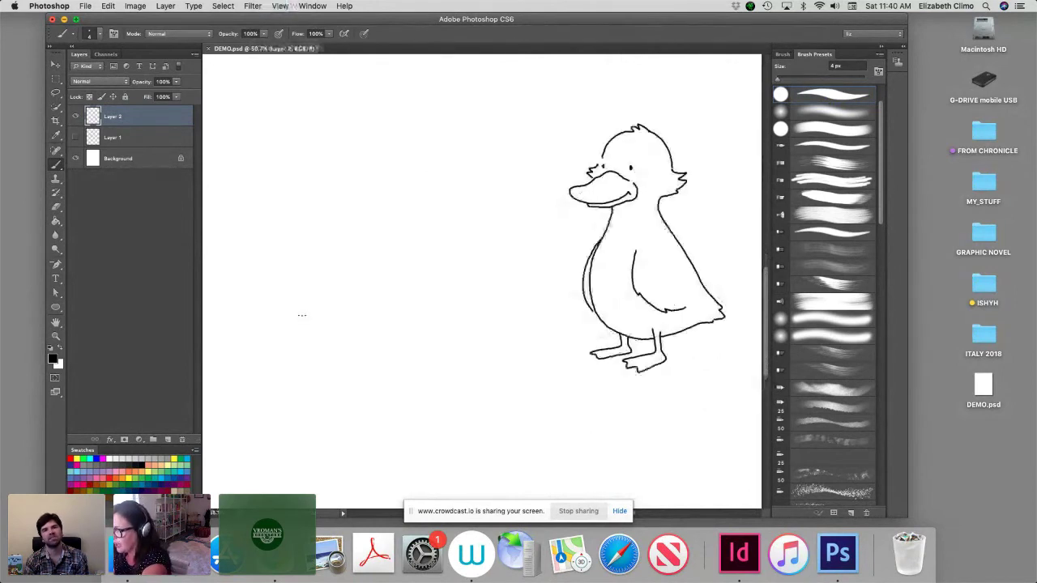
pyautogui.moveTo(307, 317)
pyautogui.mouseDown()
pyautogui.moveTo(378, 327)
pyautogui.moveTo(417, 312)
pyautogui.moveTo(426, 288)
pyautogui.moveTo(384, 249)
pyautogui.moveTo(334, 258)
pyautogui.moveTo(298, 305)
pyautogui.moveTo(302, 316)
pyautogui.moveTo(279, 317)
pyautogui.moveTo(314, 328)
pyautogui.moveTo(306, 336)
pyautogui.moveTo(317, 351)
pyautogui.moveTo(336, 333)
pyautogui.moveTo(391, 335)
pyautogui.mouseUp()
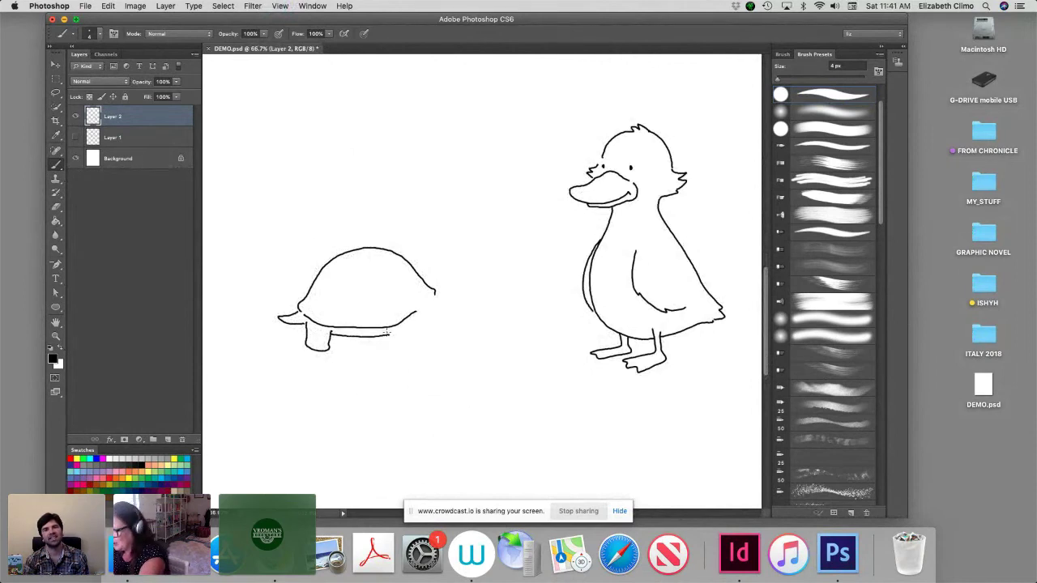
pyautogui.moveTo(389, 342)
pyautogui.mouseDown()
pyautogui.moveTo(414, 349)
pyautogui.moveTo(416, 328)
pyautogui.mouseUp()
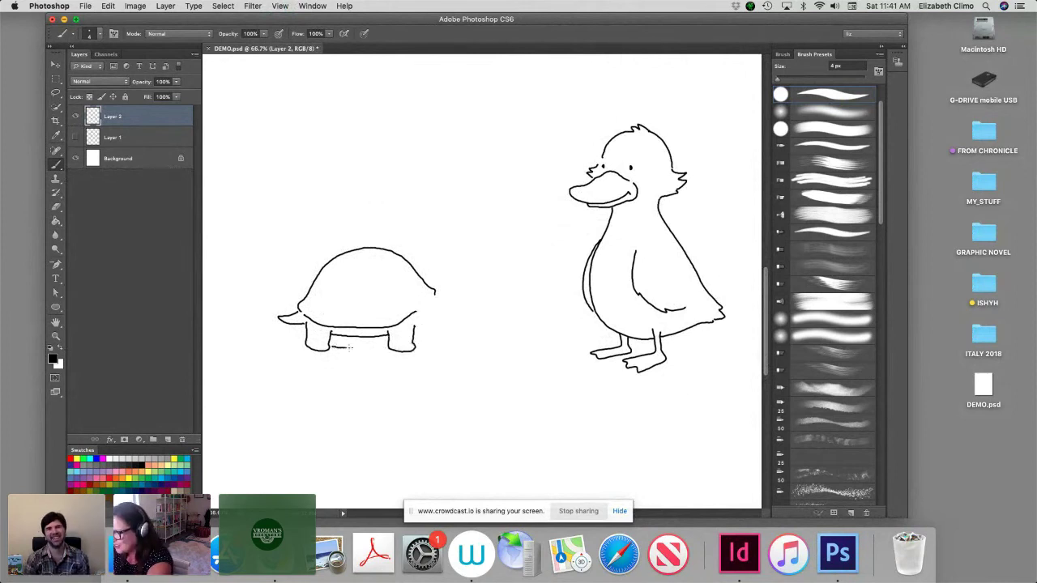
pyautogui.moveTo(417, 349); pyautogui.dragTo(432, 331)
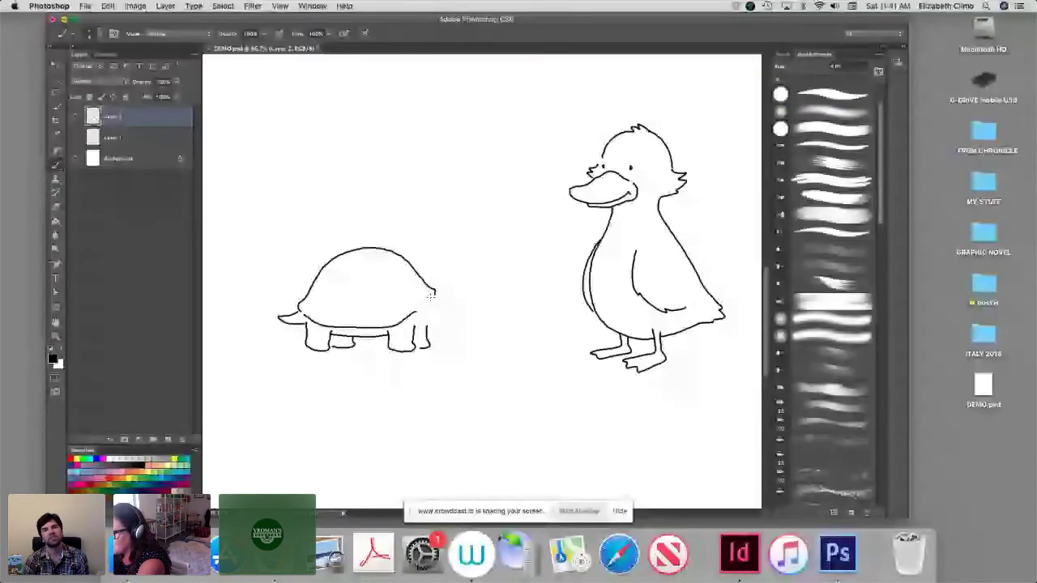
pyautogui.moveTo(431, 295)
pyautogui.mouseDown()
pyautogui.moveTo(486, 300)
pyautogui.moveTo(485, 312)
pyautogui.moveTo(426, 322)
pyautogui.mouseUp()
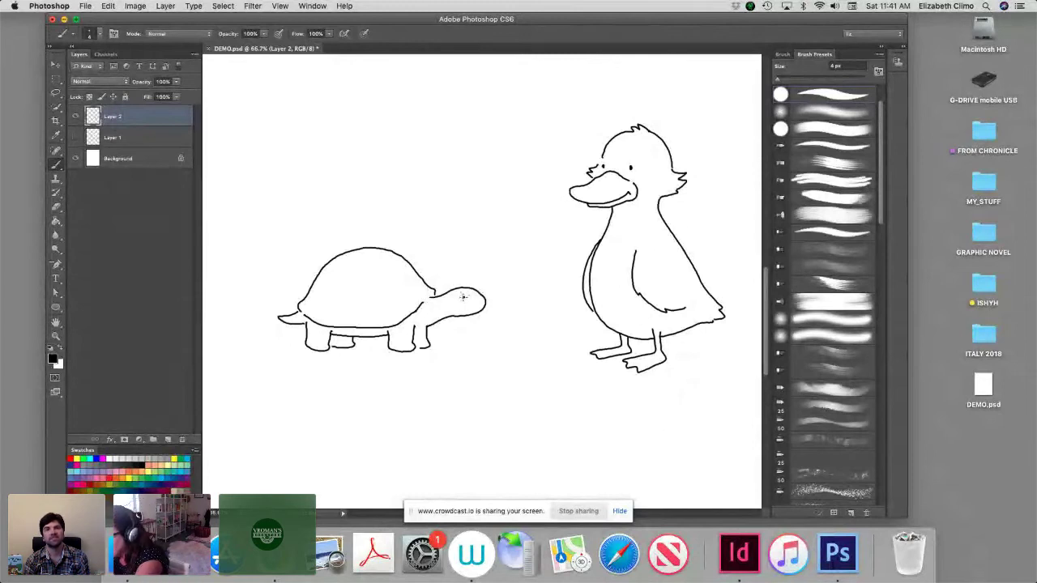
pyautogui.moveTo(483, 305); pyautogui.dragTo(464, 307)
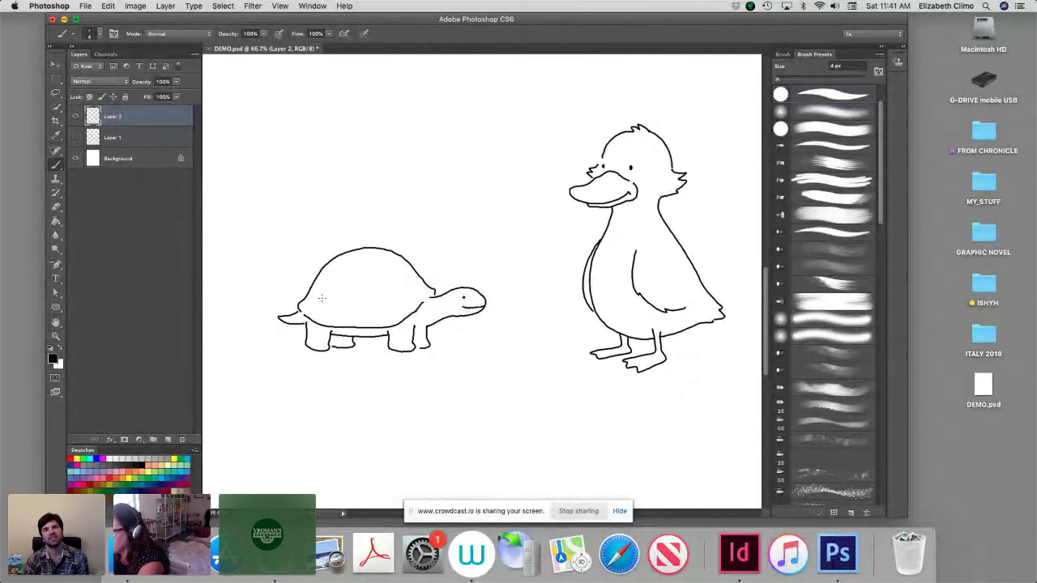
# Add a segmented rim and a pattern of angular plates to the turtle's shell
pyautogui.moveTo(311, 300)
pyautogui.mouseDown()
pyautogui.moveTo(376, 310)
pyautogui.moveTo(416, 286)
pyautogui.mouseUp()
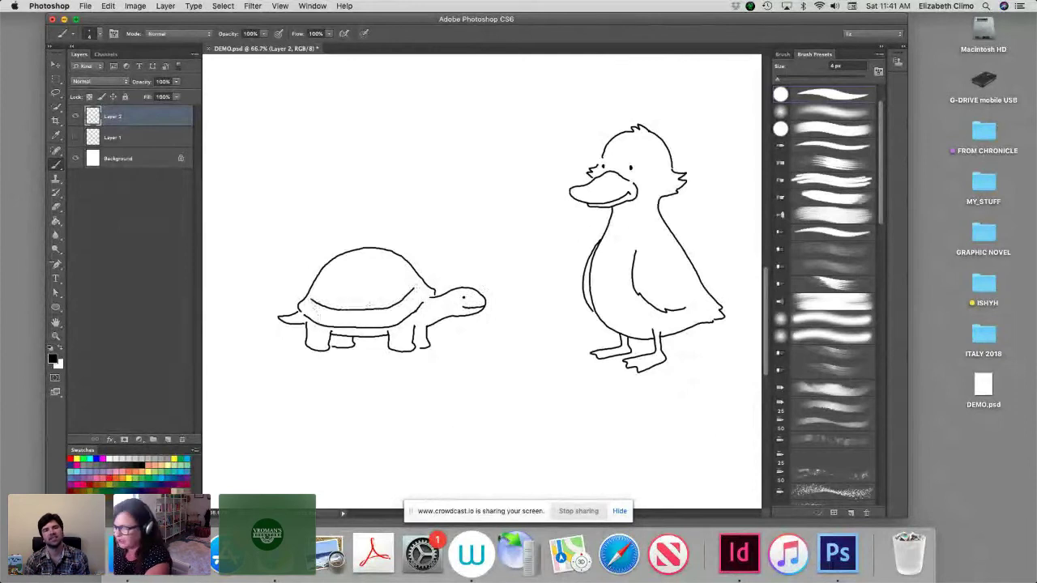
pyautogui.moveTo(314, 307)
pyautogui.mouseDown()
pyautogui.moveTo(312, 317)
pyautogui.moveTo(332, 320)
pyautogui.moveTo(397, 321)
pyautogui.moveTo(416, 290)
pyautogui.mouseUp()
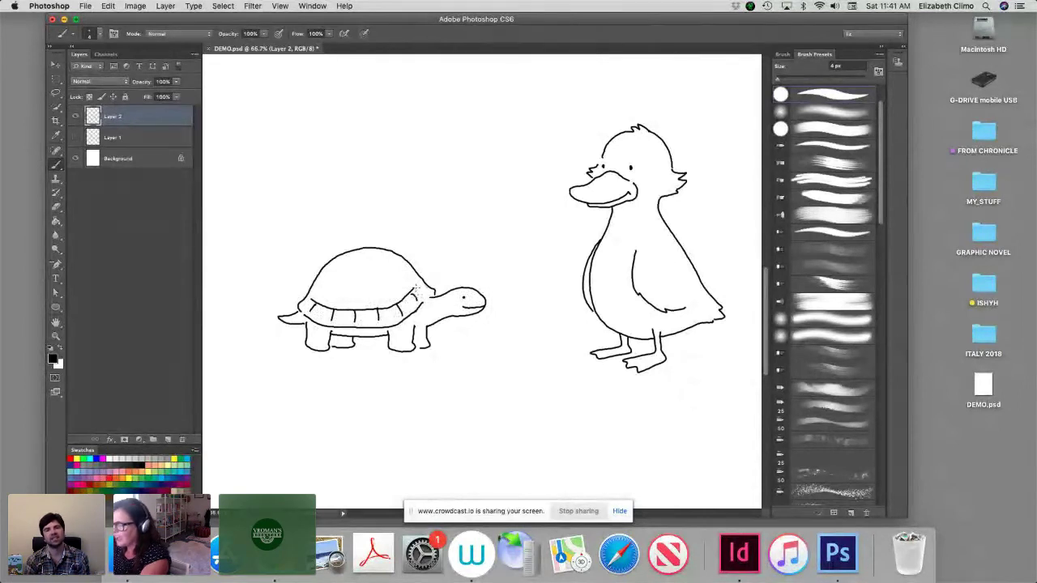
pyautogui.moveTo(340, 256)
pyautogui.mouseDown()
pyautogui.moveTo(348, 273)
pyautogui.moveTo(391, 257)
pyautogui.moveTo(322, 291)
pyautogui.moveTo(343, 286)
pyautogui.moveTo(350, 305)
pyautogui.mouseUp()
pyautogui.moveTo(378, 273); pyautogui.dragTo(380, 295)
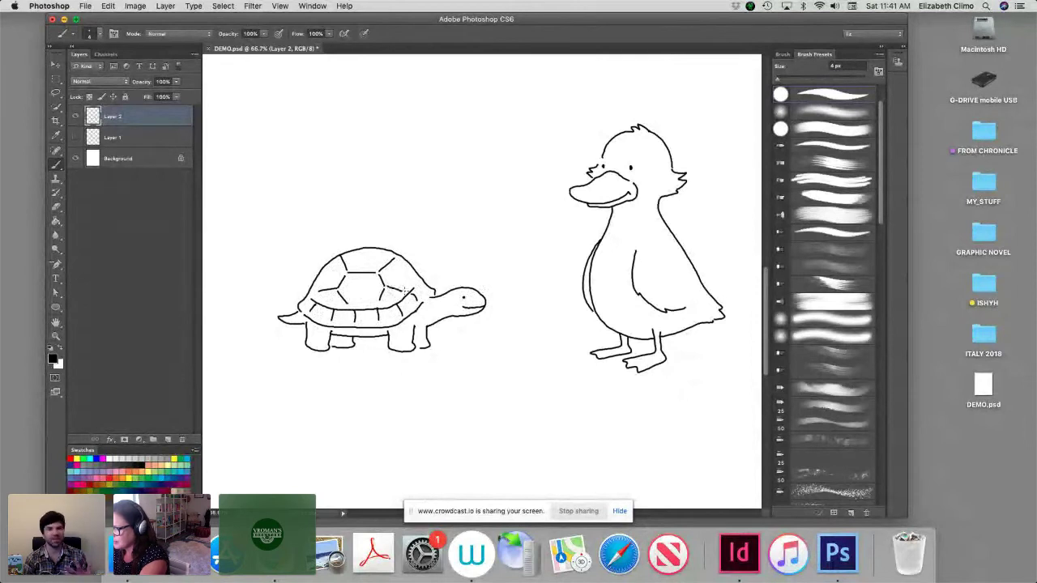
# Draw speech bubbles above the turtle and the duck, and hand-letter "hi" inside the turtle's bubble
pyautogui.press('super+minus')
pyautogui.press('super+plus')
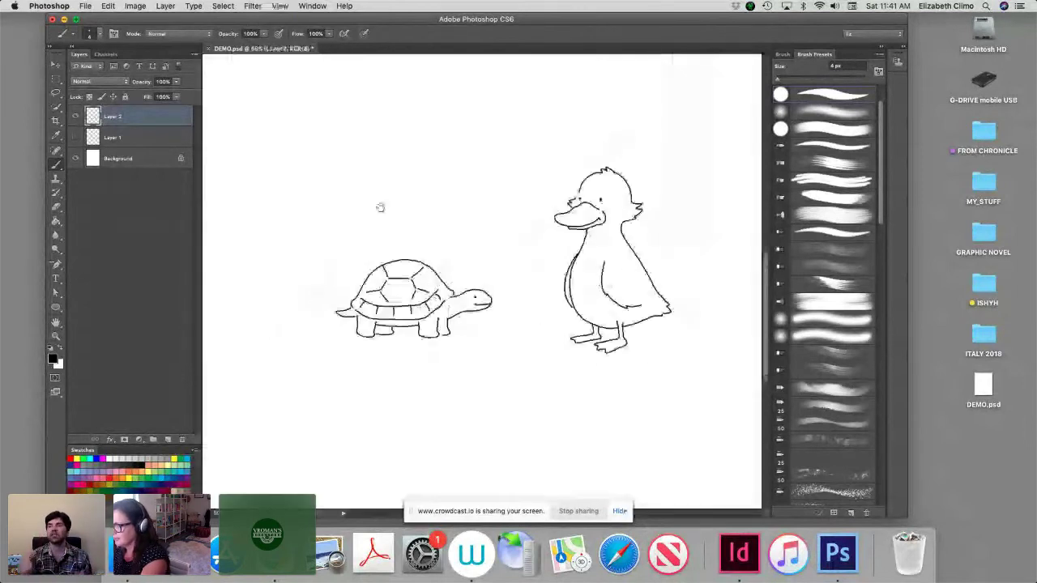
pyautogui.moveTo(375, 271)
pyautogui.mouseDown()
pyautogui.moveTo(310, 243)
pyautogui.moveTo(316, 274)
pyautogui.moveTo(369, 290)
pyautogui.mouseUp()
pyautogui.moveTo(332, 243); pyautogui.dragTo(344, 254)
pyautogui.click(344, 242)
pyautogui.moveTo(468, 218)
pyautogui.mouseDown()
pyautogui.moveTo(501, 197)
pyautogui.moveTo(493, 141)
pyautogui.moveTo(432, 165)
pyautogui.moveTo(436, 199)
pyautogui.moveTo(474, 212)
pyautogui.mouseUp()
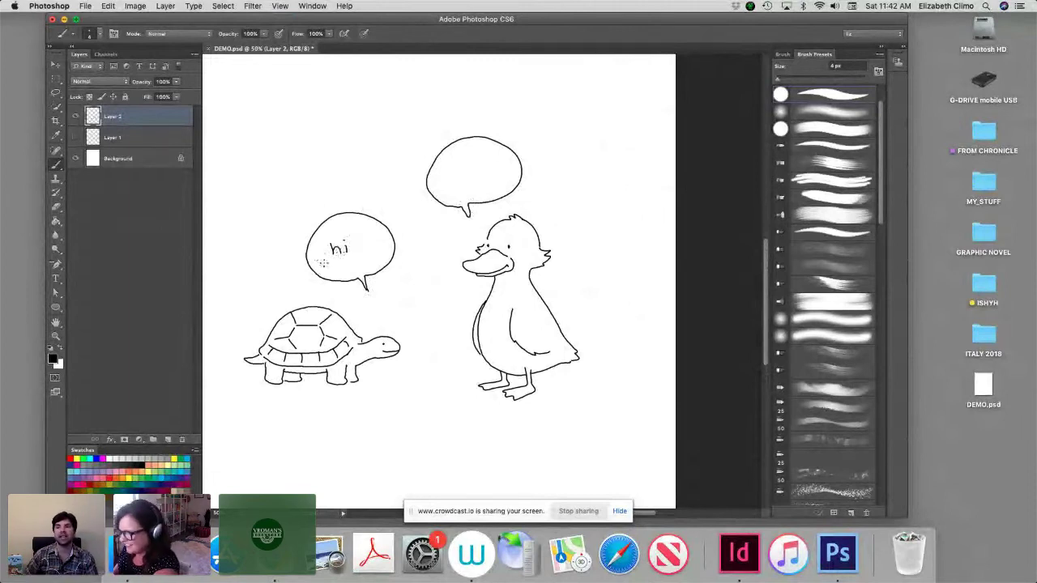
# Hand-letter the rest of the turtle's line below "hi" and the duck's reply inside the other speech bubble
pyautogui.moveTo(332, 263)
pyautogui.mouseDown()
pyautogui.moveTo(347, 271)
pyautogui.moveTo(355, 261)
pyautogui.moveTo(358, 270)
pyautogui.moveTo(388, 256)
pyautogui.mouseUp()
pyautogui.click(385, 265)
pyautogui.moveTo(459, 149); pyautogui.dragTo(464, 161)
pyautogui.moveTo(470, 153); pyautogui.dragTo(457, 184)
pyautogui.click(470, 149)
pyautogui.moveTo(461, 173); pyautogui.dragTo(471, 184)
pyautogui.moveTo(478, 173); pyautogui.dragTo(486, 180)
pyautogui.moveTo(490, 173)
pyautogui.mouseDown()
pyautogui.moveTo(485, 189)
pyautogui.moveTo(498, 179)
pyautogui.mouseUp()
pyautogui.click(498, 183)
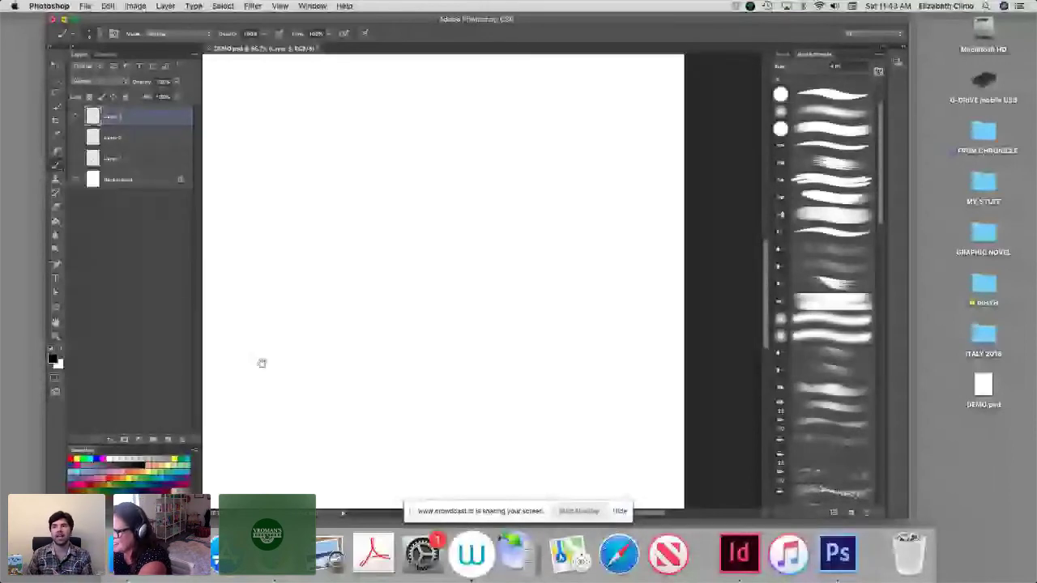
# Draw a bear's head on Layer 3 with two round ears, full cheeks, dot eyes, a nose and a smile
pyautogui.moveTo(382, 205)
pyautogui.mouseDown()
pyautogui.moveTo(442, 202)
pyautogui.moveTo(373, 186)
pyautogui.mouseUp()
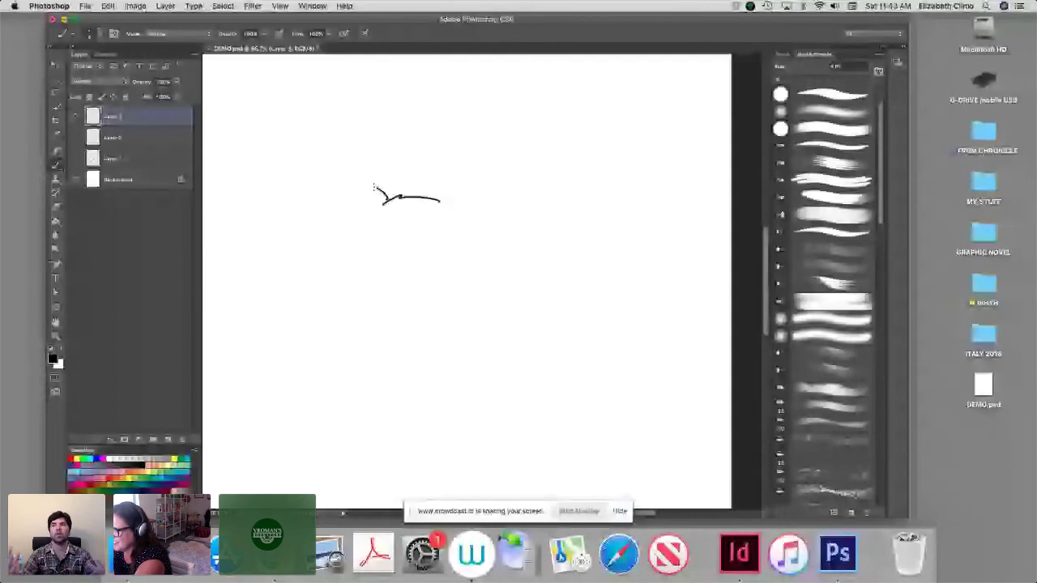
pyautogui.moveTo(374, 186); pyautogui.dragTo(371, 227)
pyautogui.click(368, 208)
pyautogui.moveTo(442, 199)
pyautogui.mouseDown()
pyautogui.moveTo(475, 219)
pyautogui.moveTo(454, 217)
pyautogui.mouseUp()
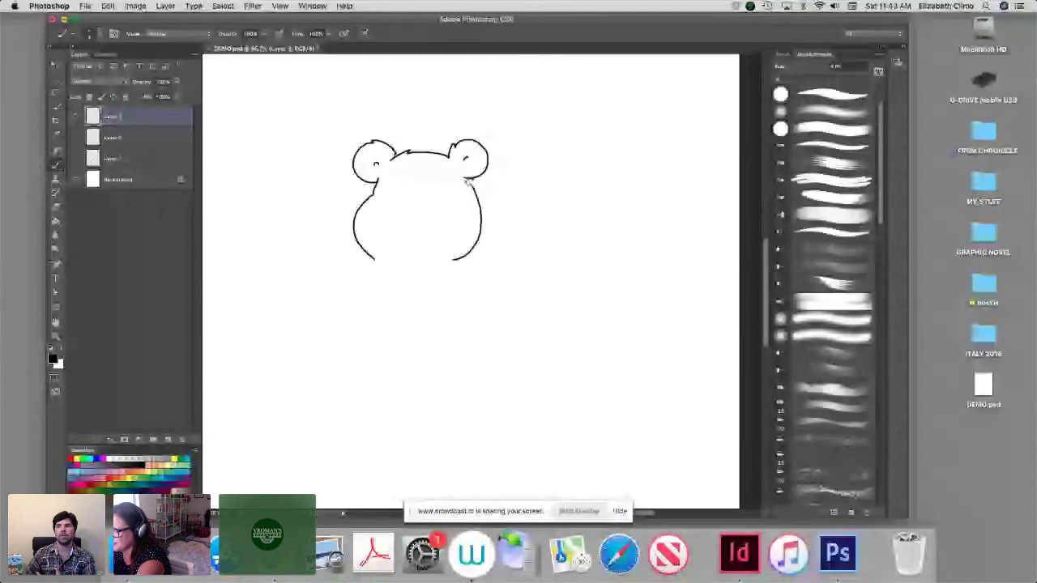
pyautogui.moveTo(403, 228); pyautogui.dragTo(419, 222)
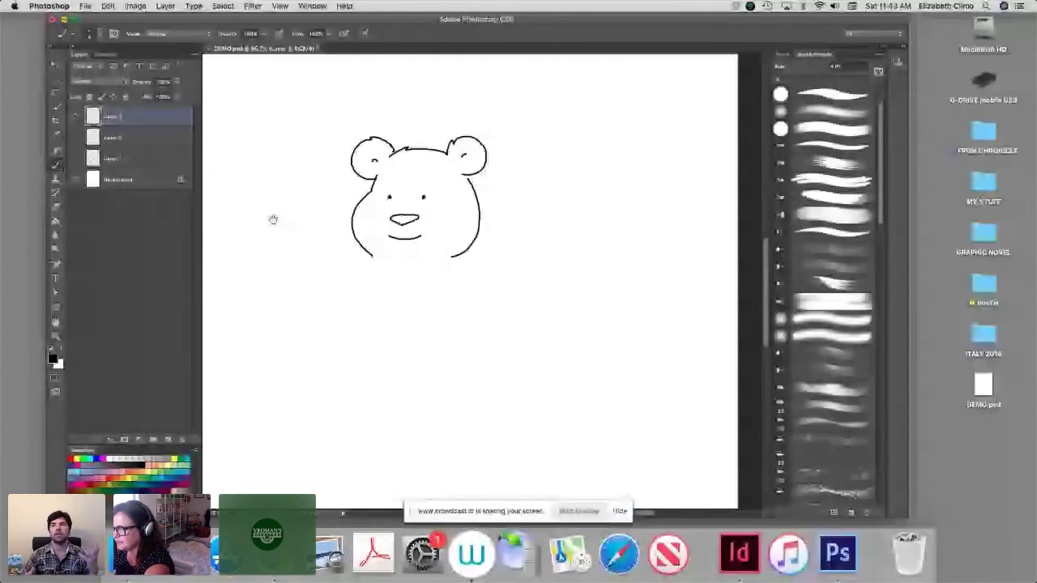
# Draw the bear's body below the head, with two outstretched arms, a round belly, two short legs and a small tail
pyautogui.moveTo(273, 220); pyautogui.dragTo(232, 142)
pyautogui.moveTo(336, 186)
pyautogui.mouseDown()
pyautogui.moveTo(276, 194)
pyautogui.moveTo(321, 229)
pyautogui.mouseUp()
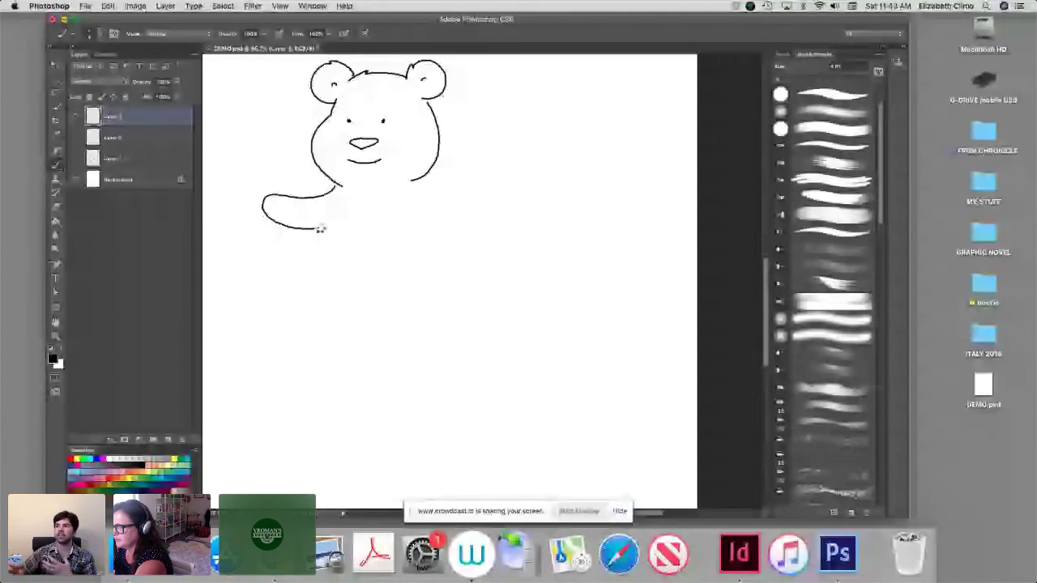
pyautogui.moveTo(321, 229)
pyautogui.mouseDown()
pyautogui.moveTo(325, 218)
pyautogui.moveTo(328, 284)
pyautogui.mouseUp()
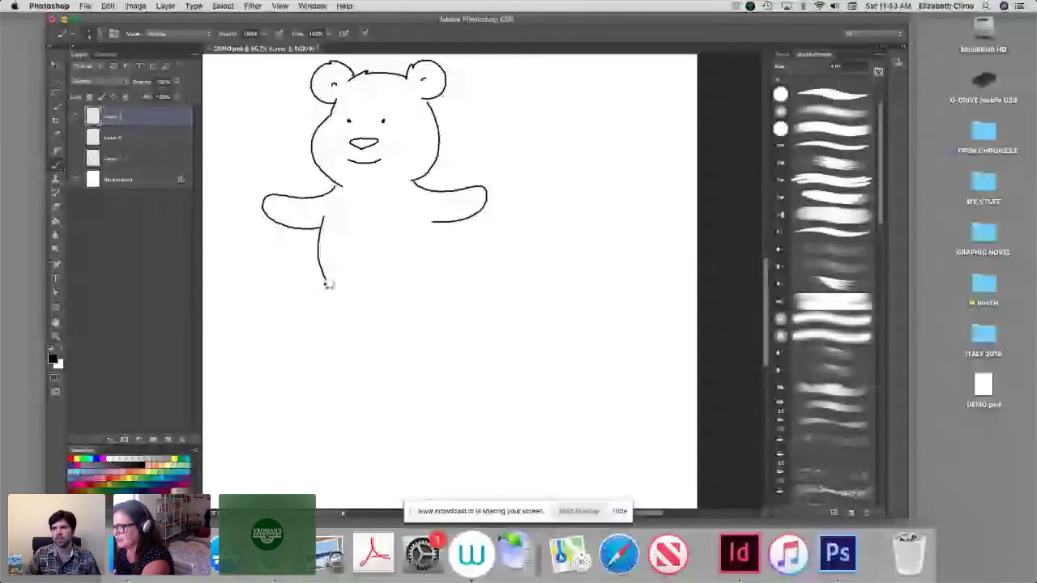
pyautogui.moveTo(328, 284); pyautogui.dragTo(375, 313)
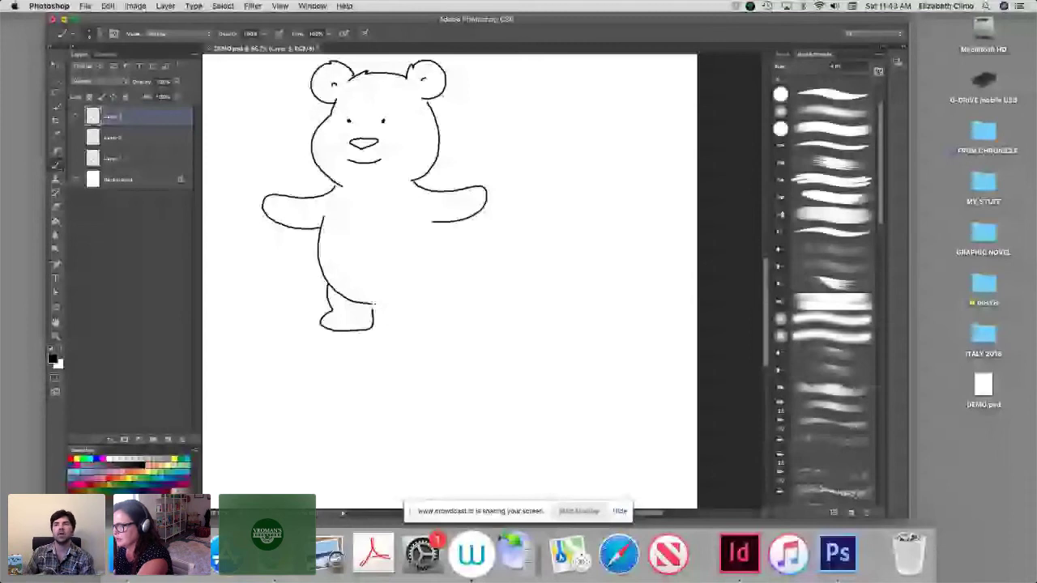
pyautogui.moveTo(374, 304); pyautogui.dragTo(432, 300)
pyautogui.moveTo(440, 225); pyautogui.dragTo(442, 236)
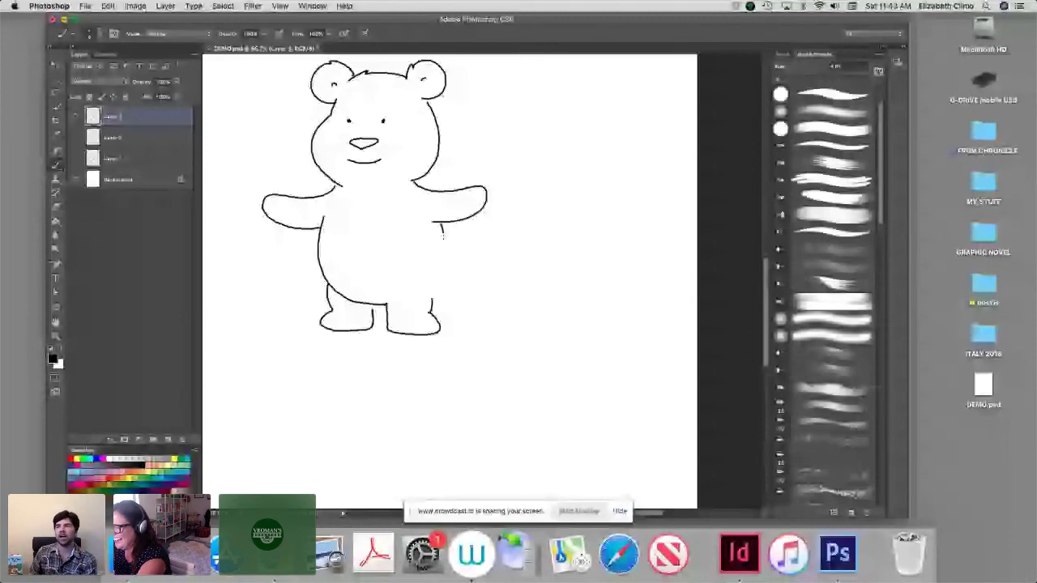
pyautogui.moveTo(442, 236); pyautogui.dragTo(444, 297)
# Draw three juggling balls in an arc around the bear's head, with curved motion lines between them
pyautogui.press('super+minus')
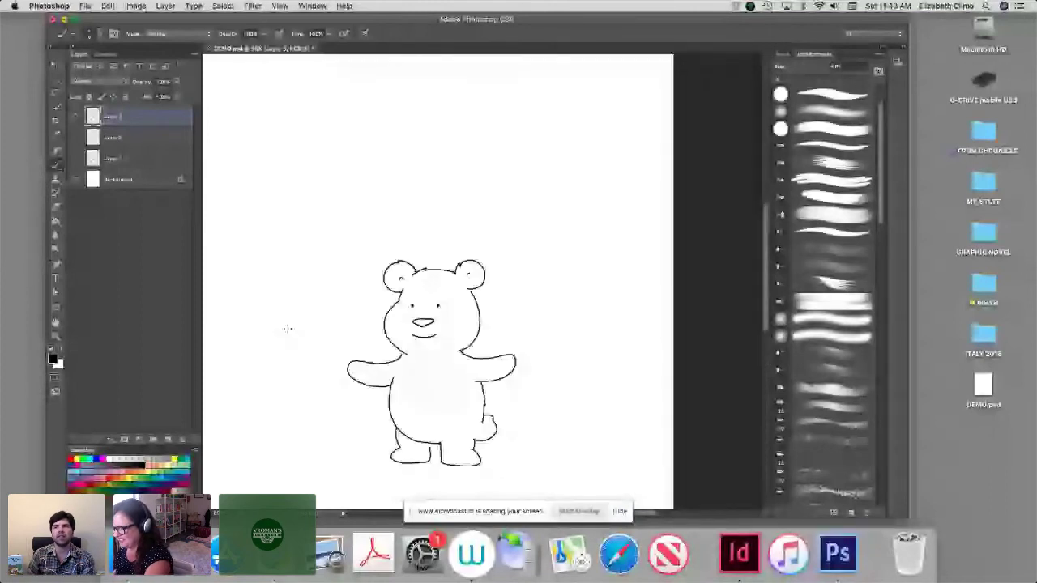
pyautogui.moveTo(335, 289); pyautogui.dragTo(335, 289)
pyautogui.moveTo(408, 195)
pyautogui.mouseDown()
pyautogui.moveTo(394, 209)
pyautogui.moveTo(410, 222)
pyautogui.mouseUp()
pyautogui.moveTo(530, 300)
pyautogui.mouseDown()
pyautogui.moveTo(542, 320)
pyautogui.moveTo(527, 327)
pyautogui.mouseUp()
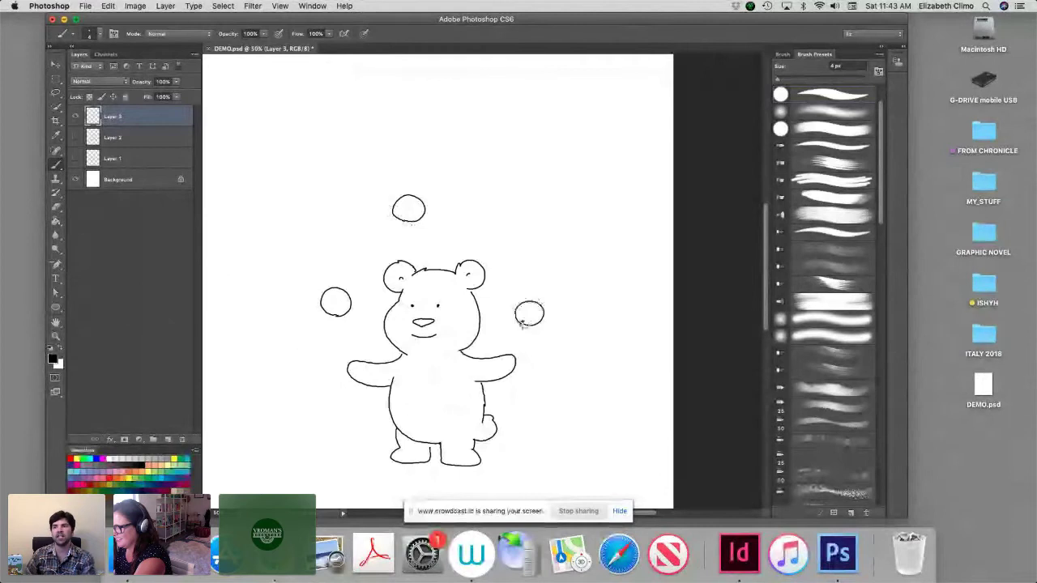
pyautogui.moveTo(370, 232); pyautogui.dragTo(343, 264)
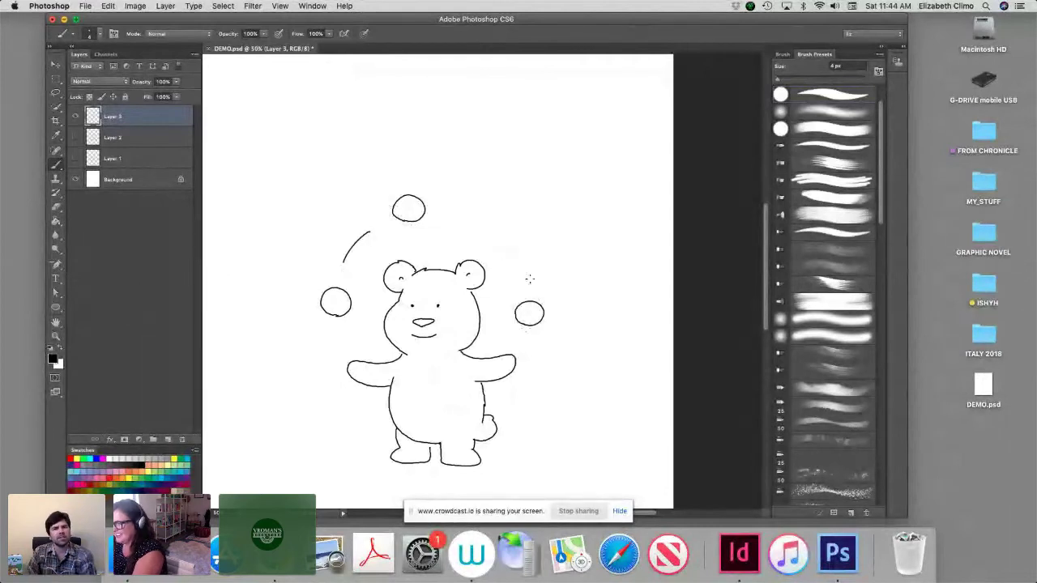
pyautogui.moveTo(527, 278); pyautogui.dragTo(511, 248)
# Draw a speech bubble beside the juggling bear and hand-letter "that wasn't so bad!" inside it
pyautogui.press('super+minus')
pyautogui.press('super+minus')
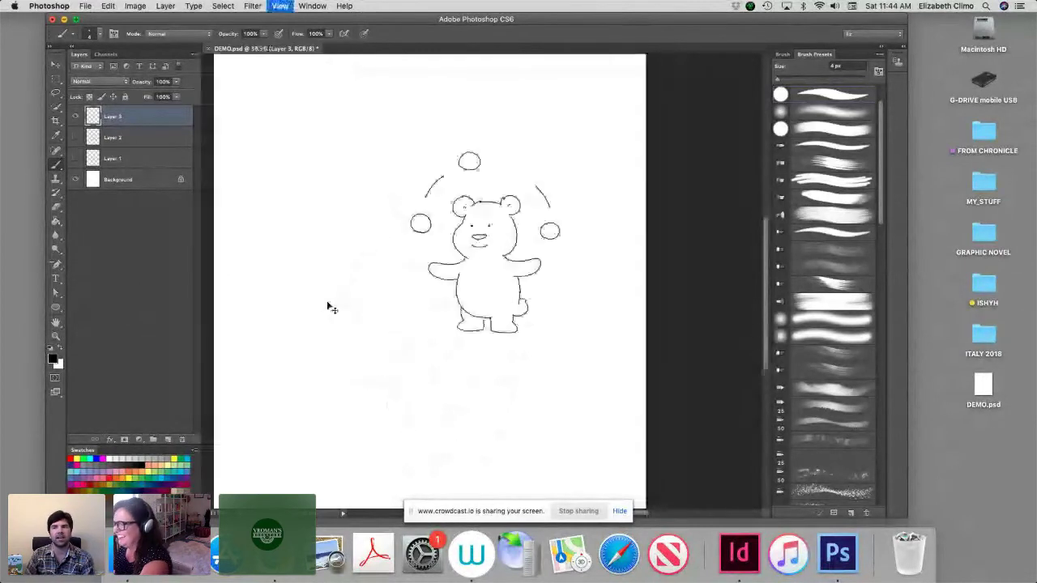
pyautogui.press('super+plus')
pyautogui.moveTo(355, 216)
pyautogui.mouseDown()
pyautogui.moveTo(300, 139)
pyautogui.moveTo(231, 206)
pyautogui.moveTo(307, 228)
pyautogui.moveTo(355, 216)
pyautogui.mouseUp()
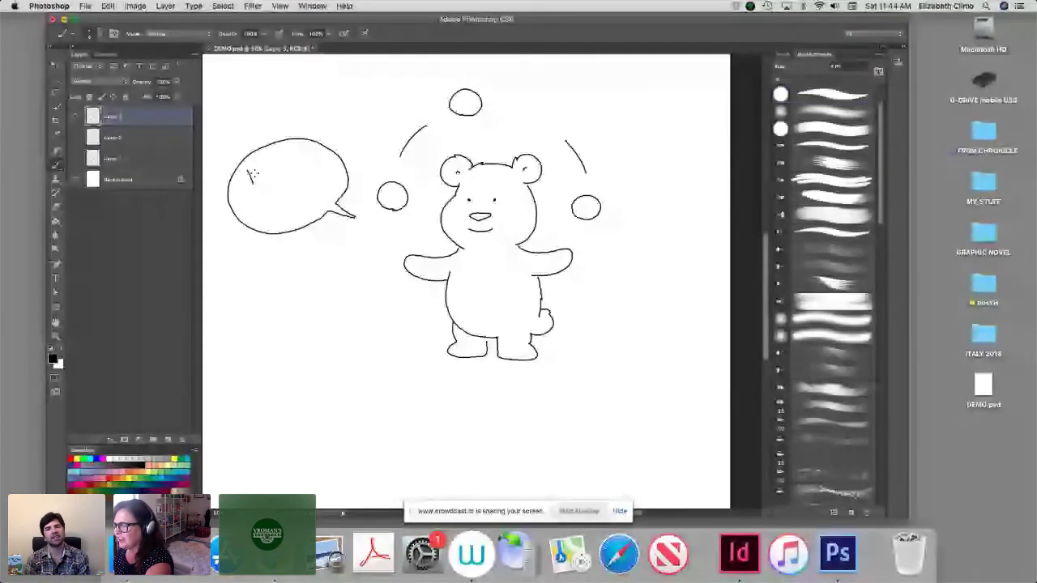
pyautogui.moveTo(252, 177)
pyautogui.mouseDown()
pyautogui.moveTo(292, 191)
pyautogui.moveTo(308, 183)
pyautogui.mouseUp()
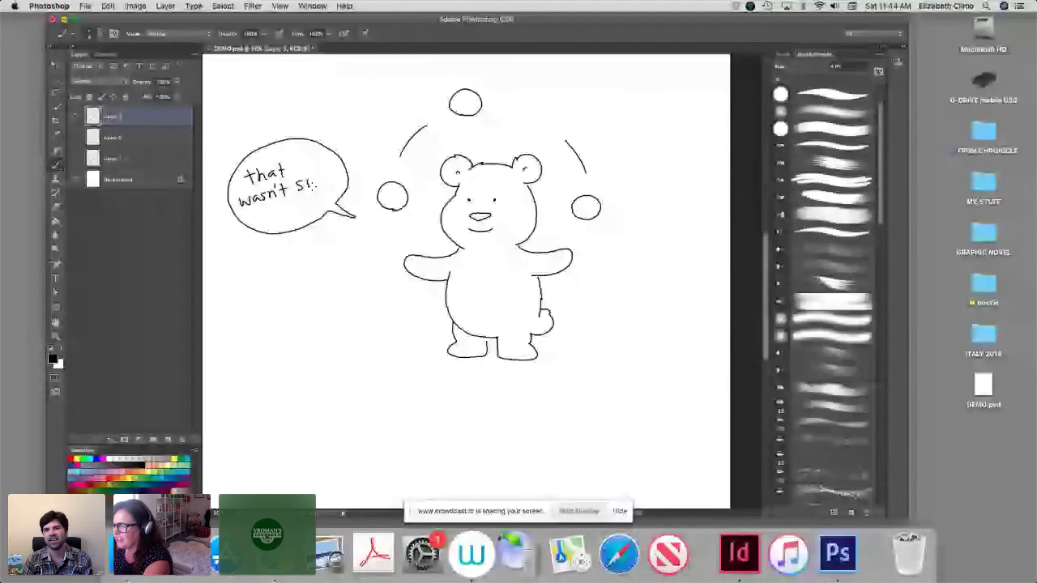
pyautogui.moveTo(306, 183); pyautogui.dragTo(312, 185)
pyautogui.moveTo(262, 204); pyautogui.dragTo(294, 214)
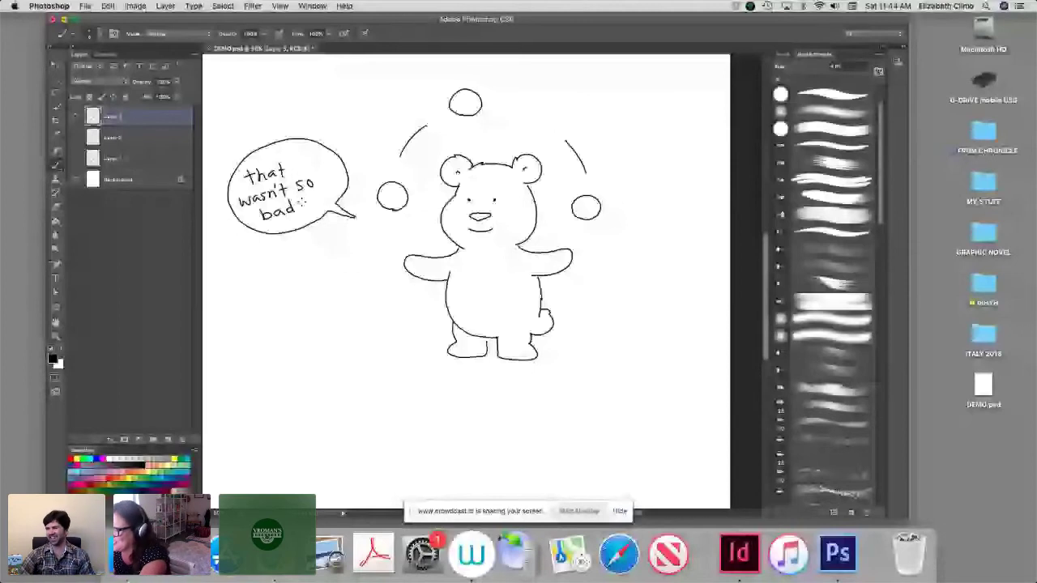
pyautogui.press('super+minus')
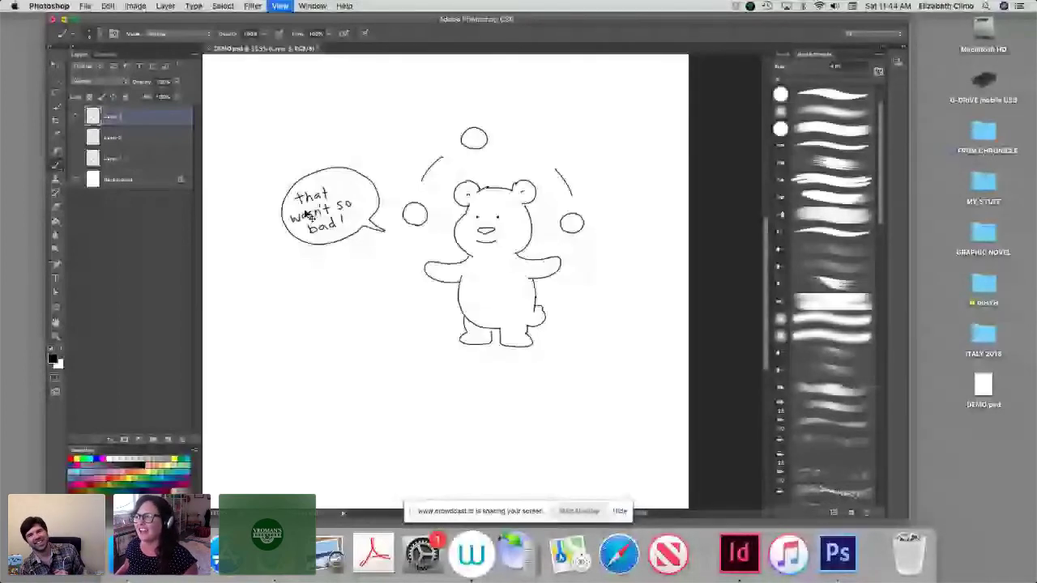
pyautogui.press('super+minus')
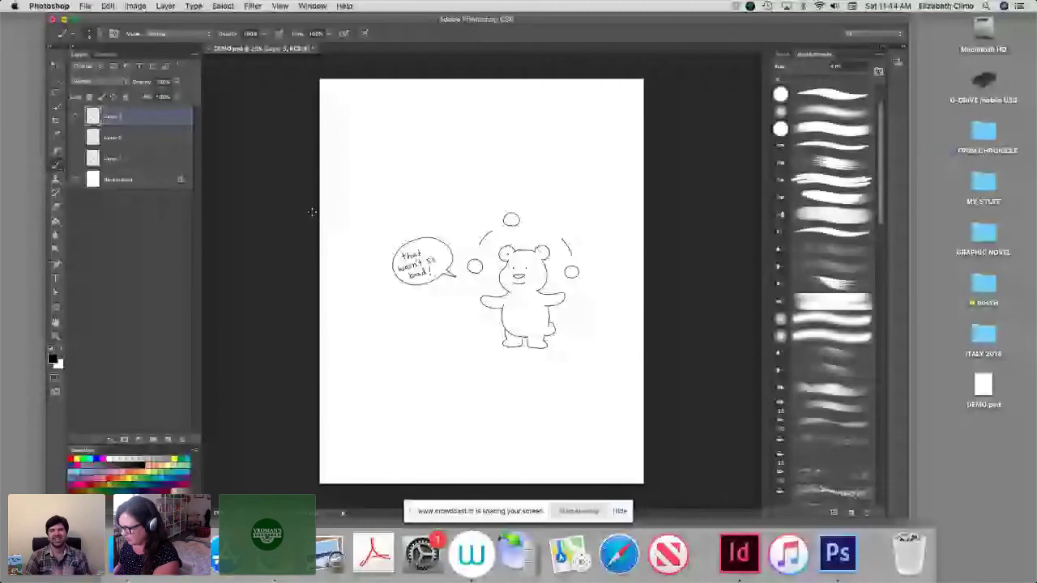
pyautogui.press('super+equal')
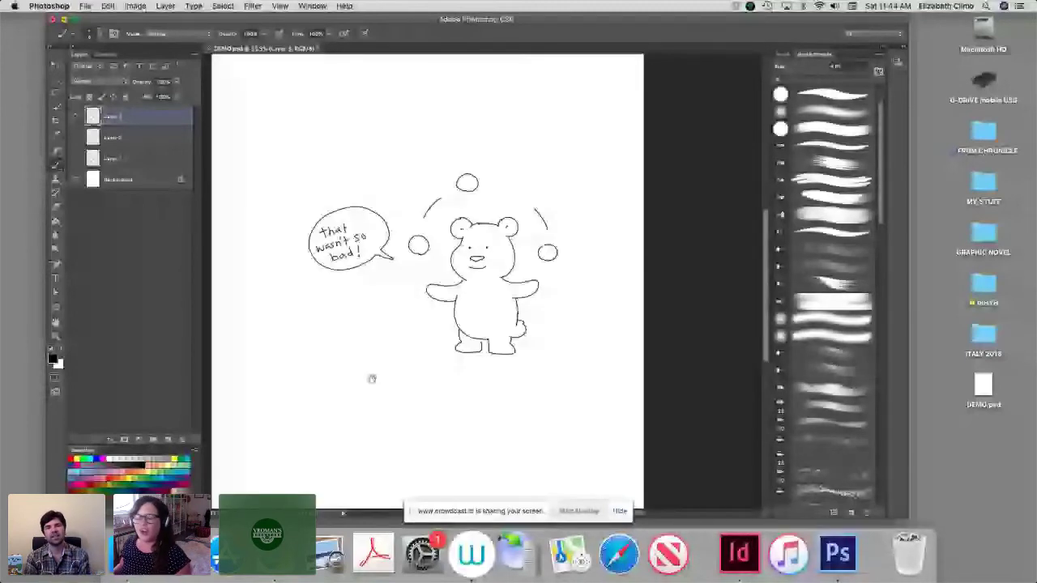
pyautogui.hscroll(1, 372, 378)
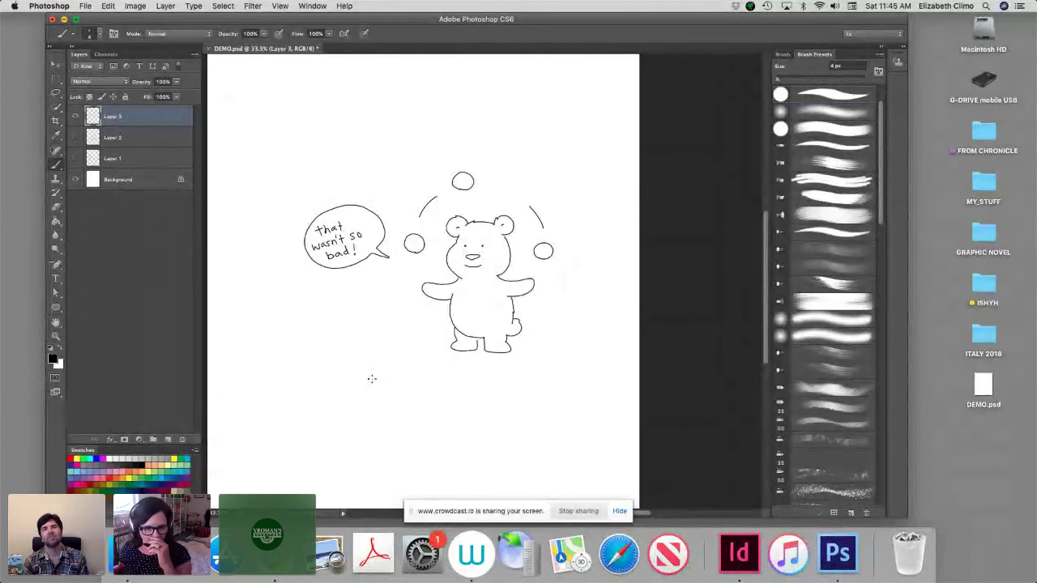
# Hide the juggling bear's layer and add a new layer above it with the default settings
pyautogui.click(75, 116)
pyautogui.click(196, 54)
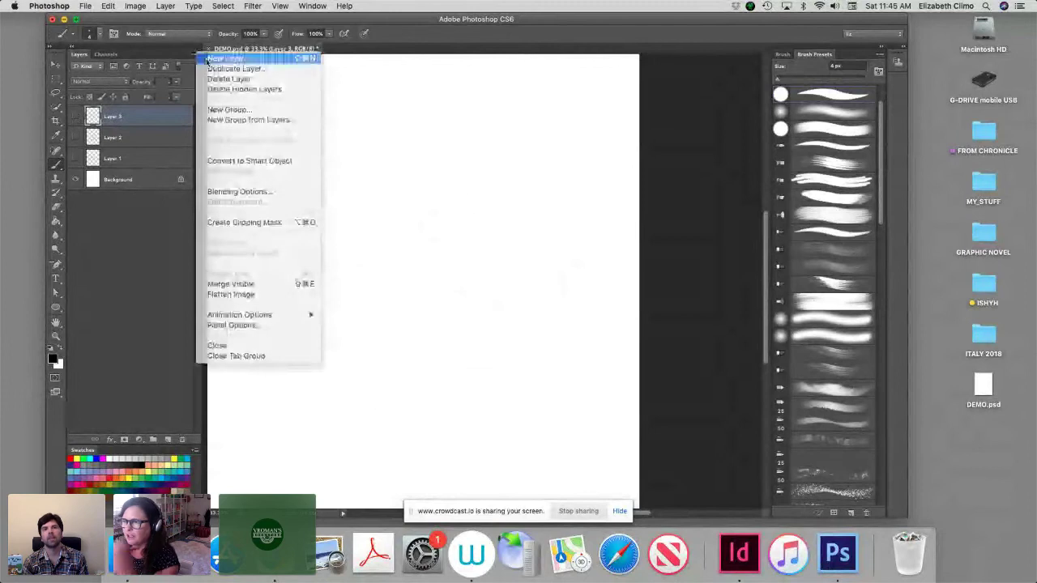
pyautogui.click(212, 59)
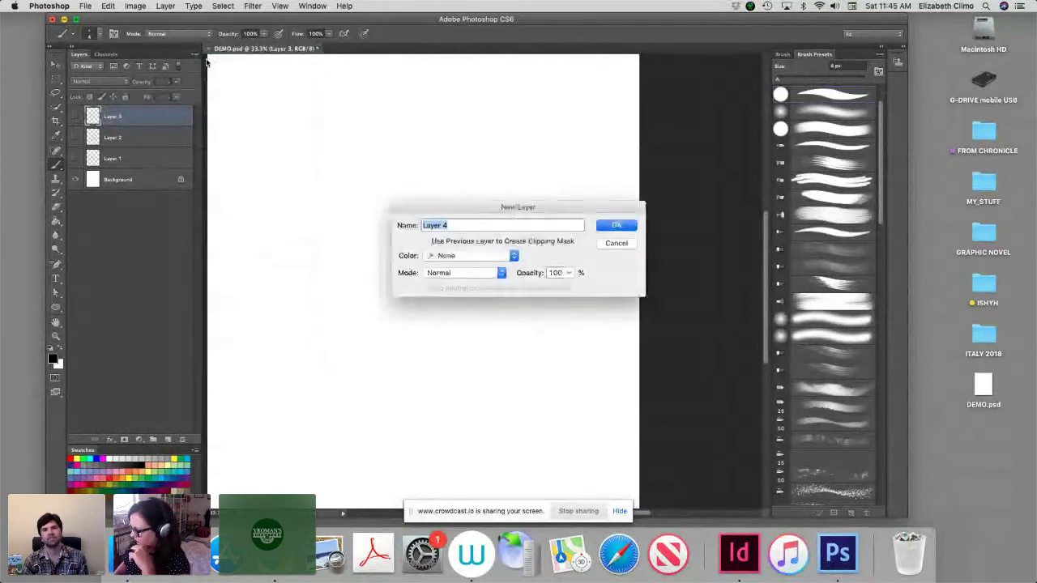
pyautogui.press('Return')
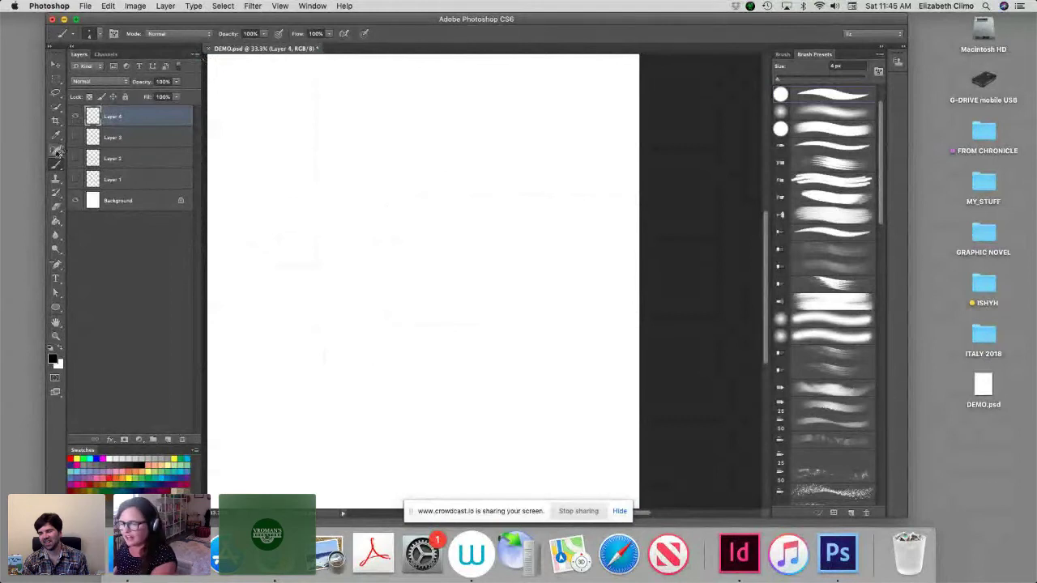
# Draw an alligator's long snout, toothy grin, closed eye, bumpy back and curled tail on the new layer
pyautogui.scroll(3, 315, 287)
pyautogui.scroll(-2, 272, 320)
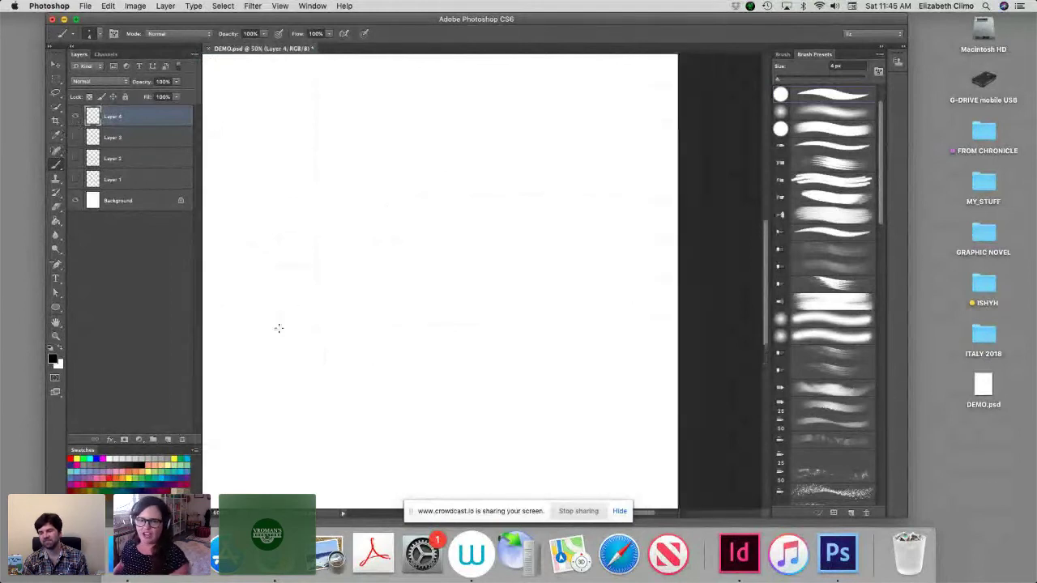
pyautogui.scroll(-1, 278, 327)
pyautogui.hscroll(-4, 287, 228)
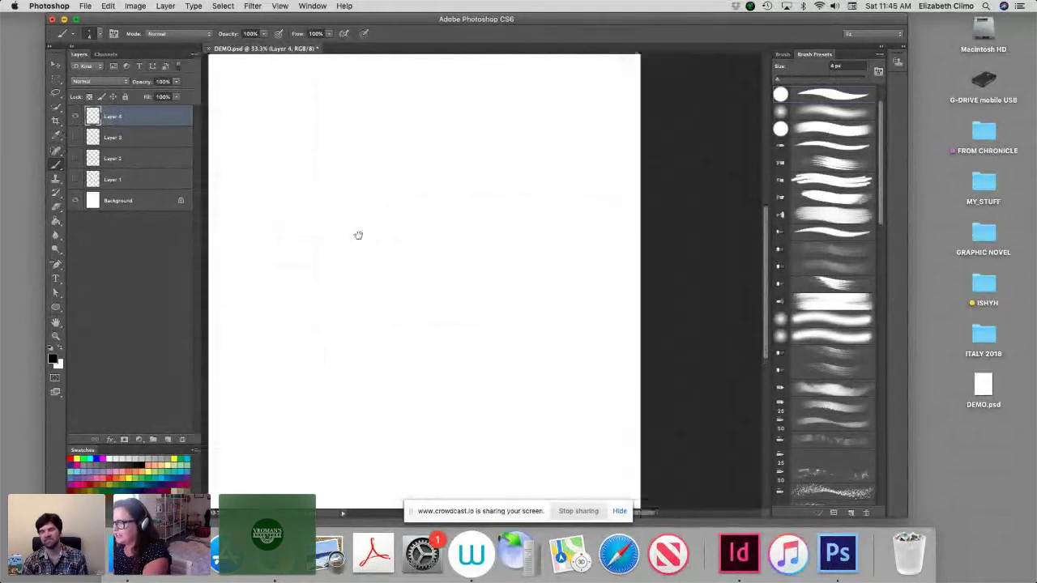
pyautogui.hscroll(3, 374, 279)
pyautogui.scroll(1, 374, 278)
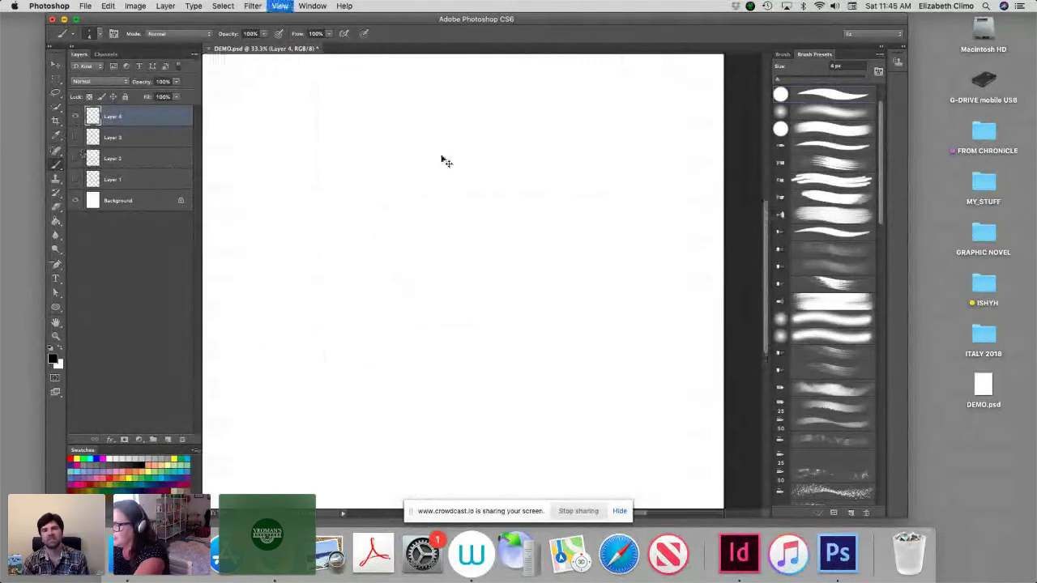
pyautogui.moveTo(431, 158)
pyautogui.mouseDown()
pyautogui.moveTo(360, 207)
pyautogui.moveTo(339, 206)
pyautogui.moveTo(331, 226)
pyautogui.moveTo(360, 244)
pyautogui.moveTo(422, 231)
pyautogui.moveTo(466, 207)
pyautogui.moveTo(433, 235)
pyautogui.moveTo(379, 250)
pyautogui.moveTo(452, 236)
pyautogui.mouseUp()
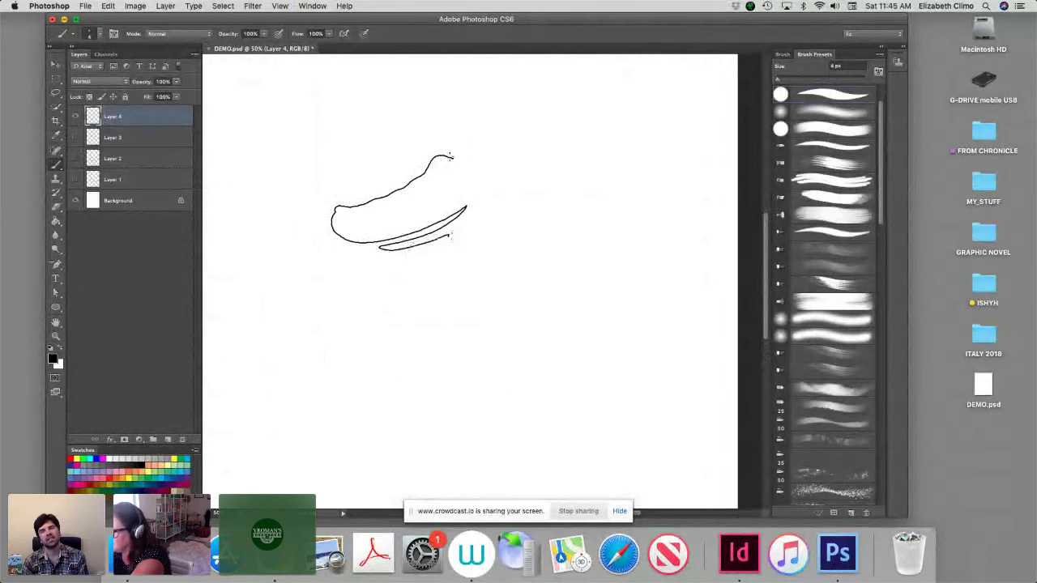
pyautogui.moveTo(454, 157); pyautogui.dragTo(498, 162)
pyautogui.scroll(-2, 299, 232)
pyautogui.hscroll(3, 299, 231)
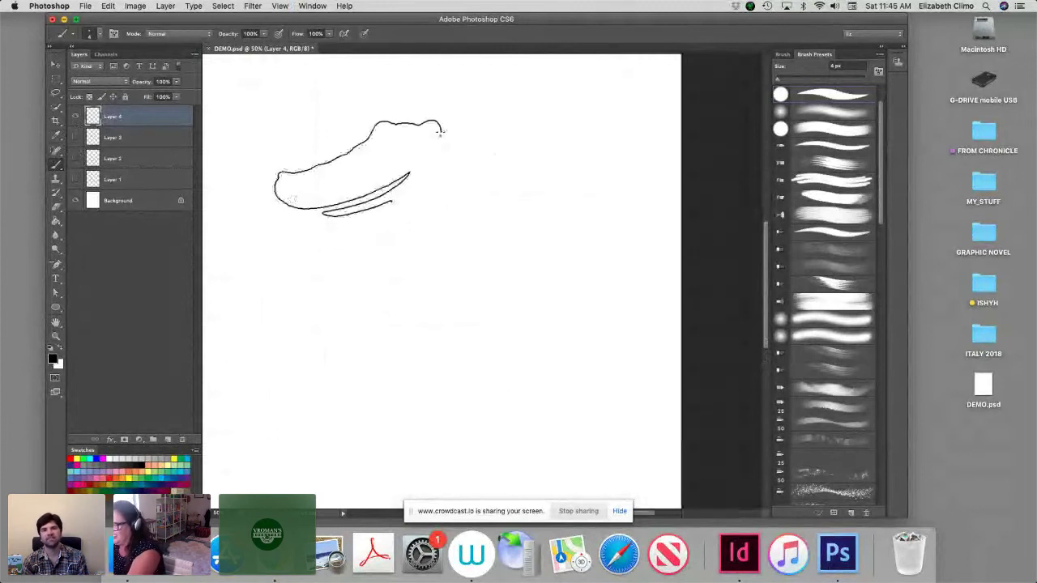
pyautogui.moveTo(439, 130)
pyautogui.mouseDown()
pyautogui.moveTo(487, 235)
pyautogui.moveTo(514, 376)
pyautogui.moveTo(553, 403)
pyautogui.moveTo(538, 430)
pyautogui.moveTo(416, 434)
pyautogui.moveTo(500, 412)
pyautogui.mouseUp()
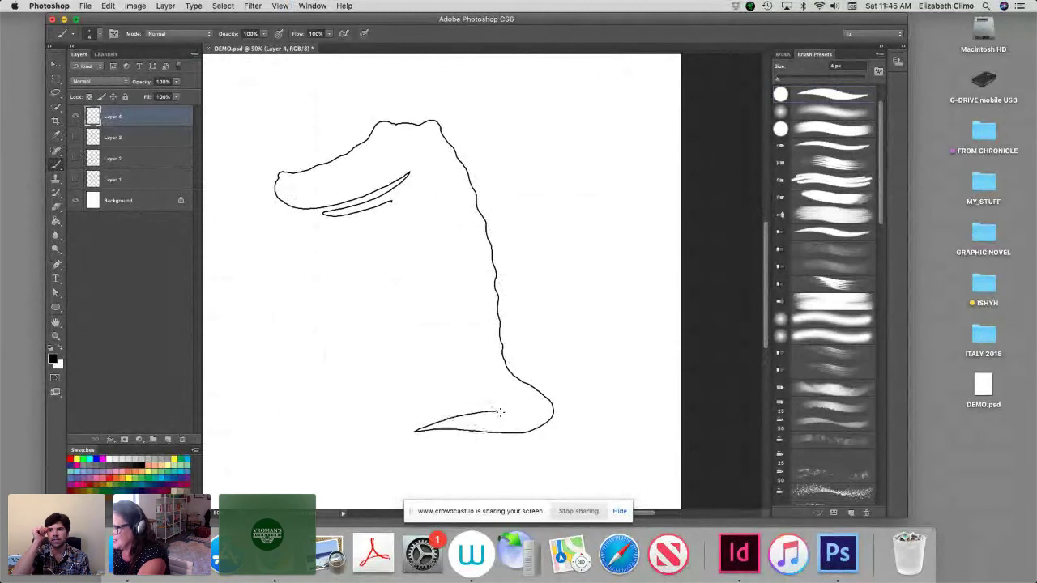
pyautogui.moveTo(324, 209)
pyautogui.mouseDown()
pyautogui.moveTo(373, 200)
pyautogui.moveTo(416, 150)
pyautogui.mouseUp()
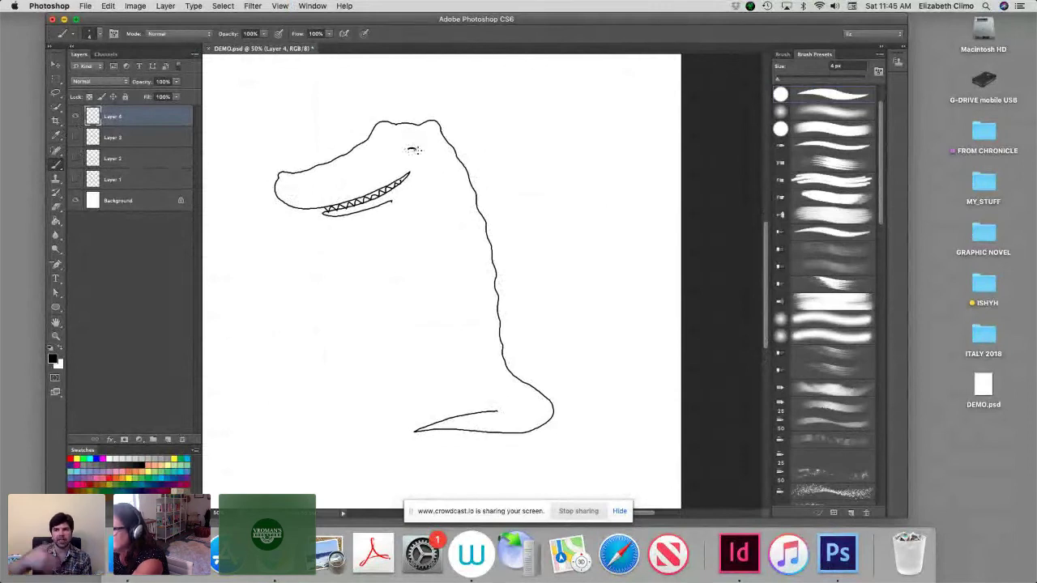
# Draw the alligator's belly line, two clawed feet and two arms, with the front arm raised in a wave
pyautogui.moveTo(392, 217)
pyautogui.mouseDown()
pyautogui.moveTo(366, 318)
pyautogui.moveTo(371, 375)
pyautogui.moveTo(420, 409)
pyautogui.moveTo(406, 417)
pyautogui.moveTo(418, 423)
pyautogui.mouseUp()
pyautogui.moveTo(455, 413); pyautogui.dragTo(454, 392)
pyautogui.moveTo(377, 386)
pyautogui.mouseDown()
pyautogui.moveTo(369, 409)
pyautogui.moveTo(401, 412)
pyautogui.mouseUp()
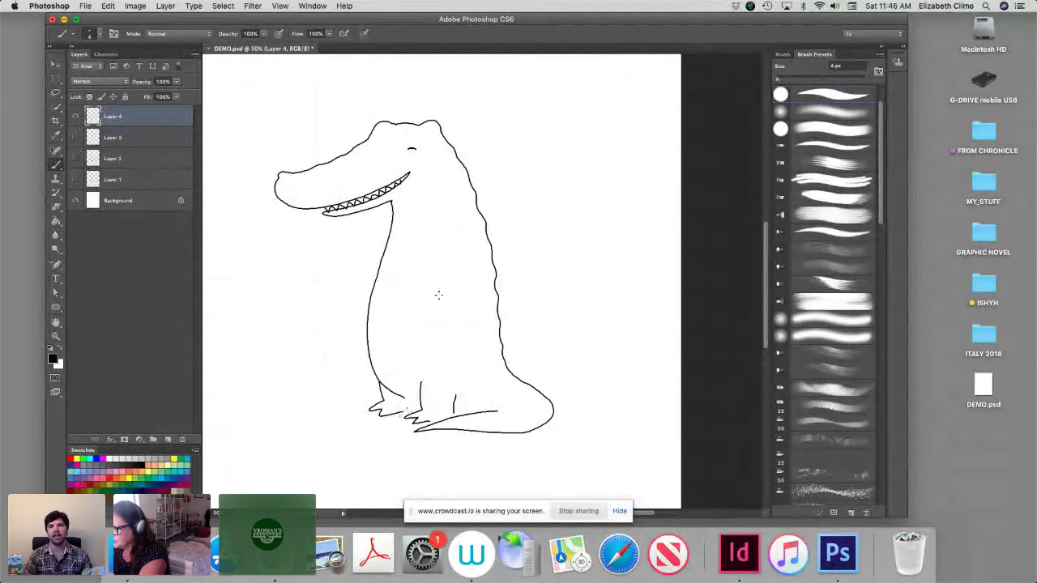
pyautogui.moveTo(440, 280)
pyautogui.mouseDown()
pyautogui.moveTo(432, 328)
pyautogui.moveTo(444, 349)
pyautogui.moveTo(464, 310)
pyautogui.mouseUp()
pyautogui.moveTo(378, 277)
pyautogui.mouseDown()
pyautogui.moveTo(344, 259)
pyautogui.moveTo(373, 304)
pyautogui.mouseUp()
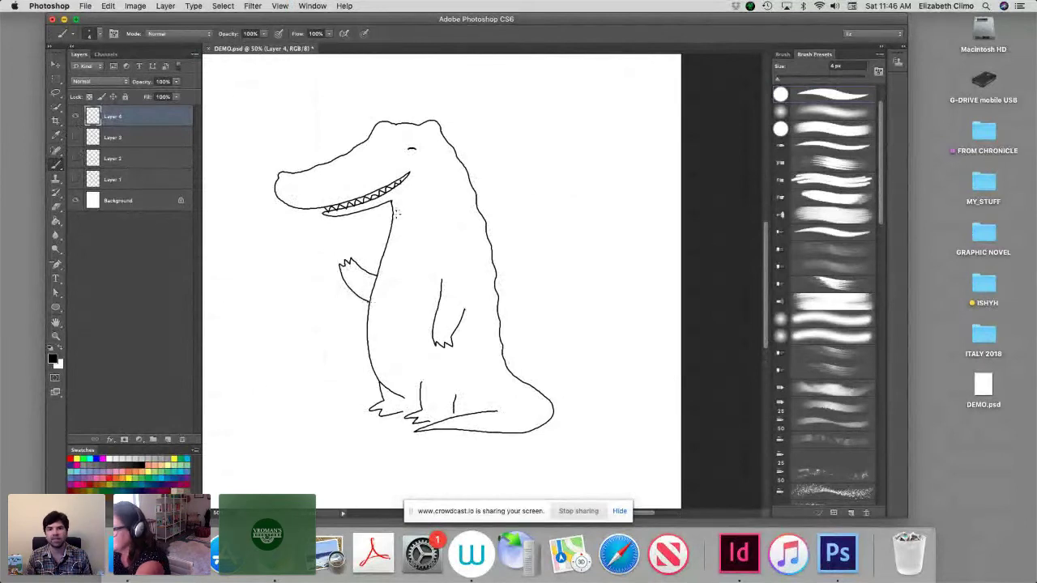
# Add six short horizontal stripes down the alligator's neck and belly
pyautogui.moveTo(393, 214)
pyautogui.mouseDown()
pyautogui.moveTo(424, 219)
pyautogui.moveTo(423, 238)
pyautogui.mouseUp()
pyautogui.moveTo(380, 268); pyautogui.dragTo(421, 264)
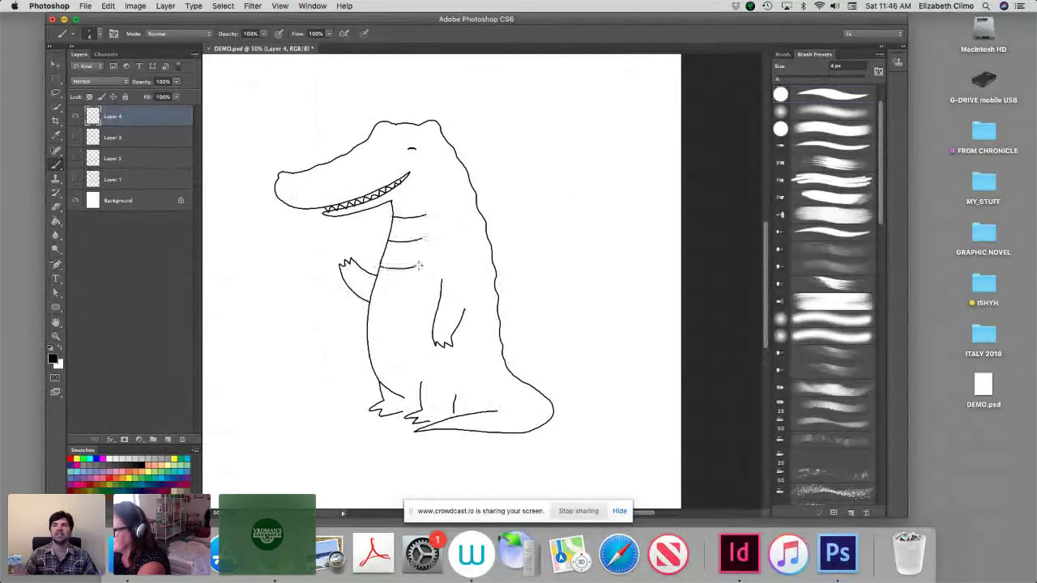
pyautogui.moveTo(373, 289); pyautogui.dragTo(418, 287)
pyautogui.moveTo(368, 322); pyautogui.dragTo(422, 321)
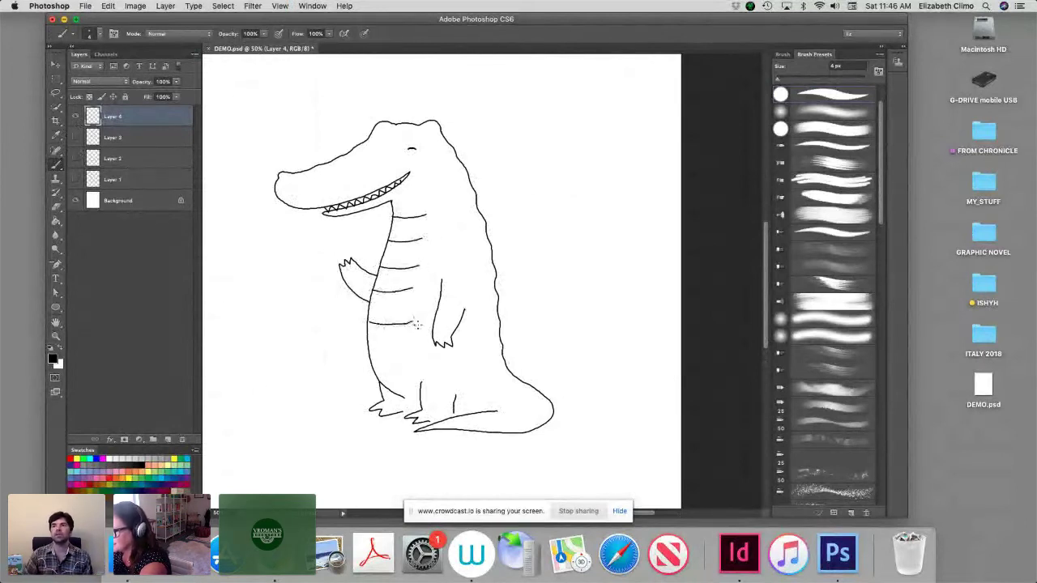
pyautogui.moveTo(369, 356); pyautogui.dragTo(421, 356)
pyautogui.press('super+minus')
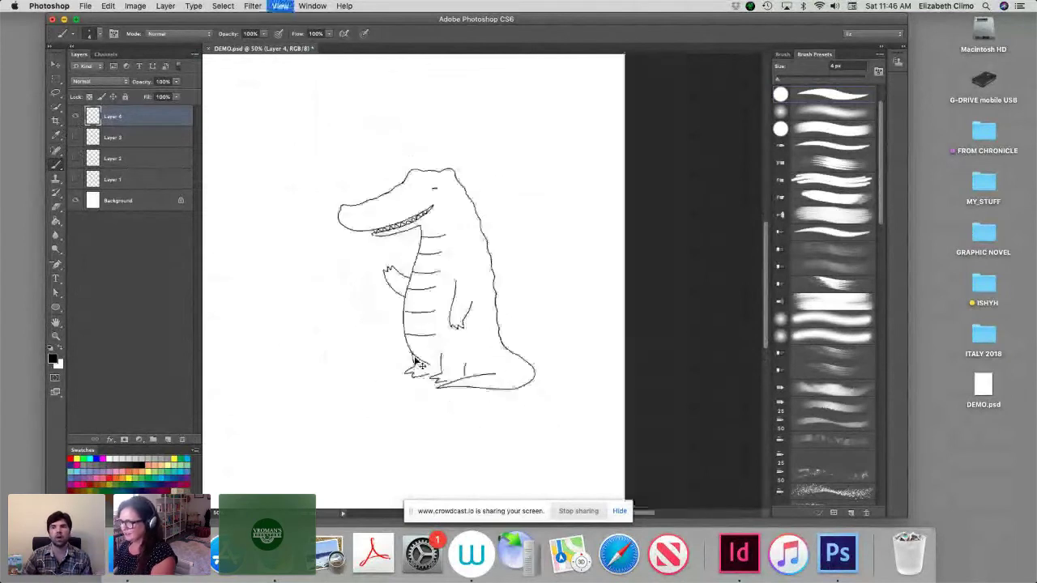
pyautogui.press('super+minus')
# Draw a speech bubble in front of the alligator's snout and hand-letter "see you later gator!" inside it
pyautogui.press('super+equal')
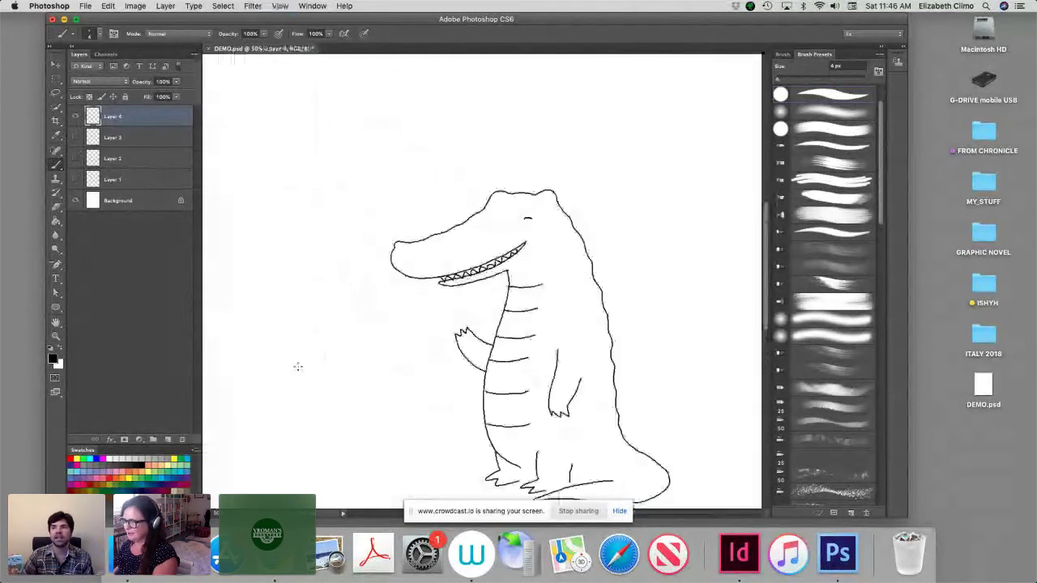
pyautogui.scroll(-3, 298, 368)
pyautogui.hscroll(1, 298, 367)
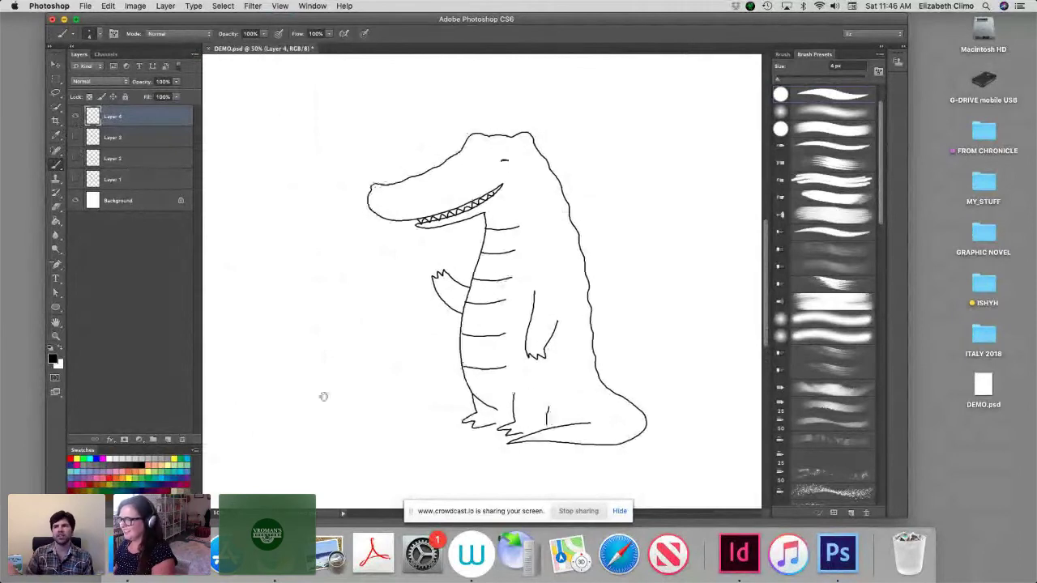
pyautogui.scroll(3, 321, 396)
pyautogui.hscroll(-1, 321, 397)
pyautogui.scroll(3, 375, 409)
pyautogui.hscroll(-1, 376, 409)
pyautogui.moveTo(413, 205)
pyautogui.mouseDown()
pyautogui.moveTo(424, 171)
pyautogui.moveTo(421, 143)
pyautogui.moveTo(329, 132)
pyautogui.moveTo(315, 146)
pyautogui.moveTo(320, 188)
pyautogui.moveTo(378, 204)
pyautogui.moveTo(414, 208)
pyautogui.mouseUp()
pyautogui.moveTo(332, 141)
pyautogui.mouseDown()
pyautogui.moveTo(377, 141)
pyautogui.moveTo(370, 148)
pyautogui.moveTo(399, 139)
pyautogui.moveTo(348, 166)
pyautogui.moveTo(393, 159)
pyautogui.mouseUp()
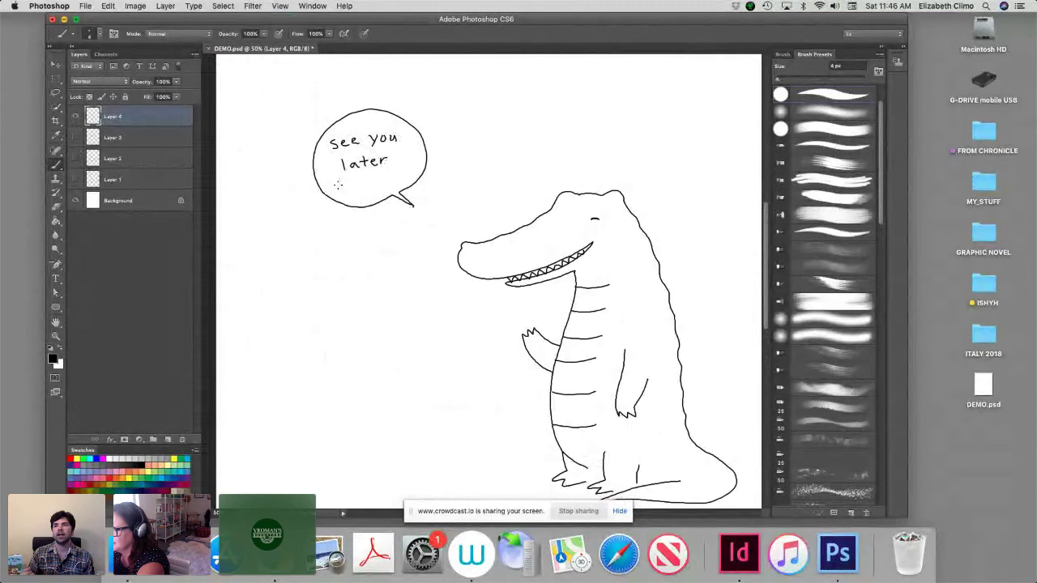
pyautogui.moveTo(338, 185); pyautogui.dragTo(398, 184)
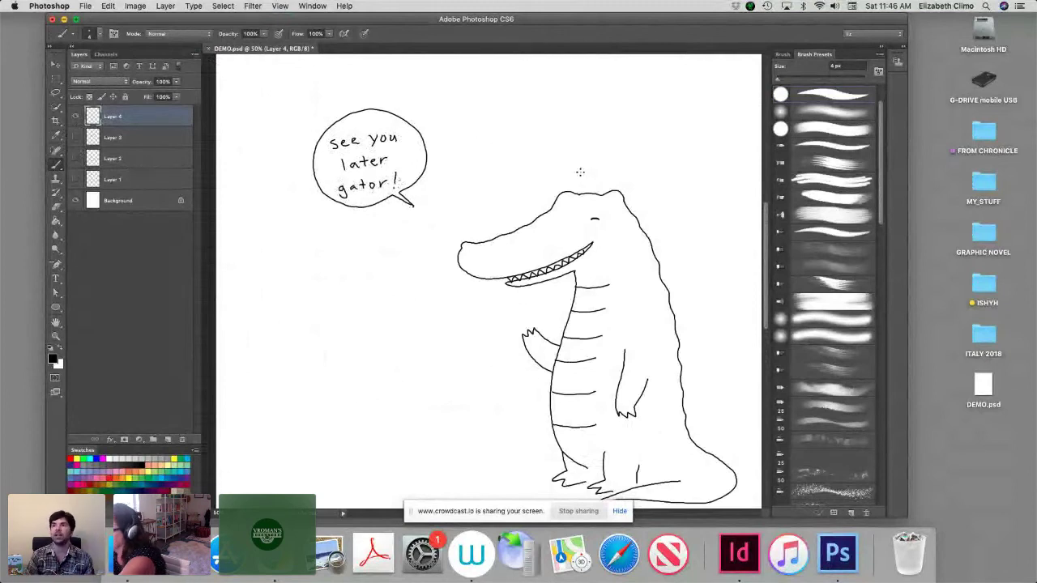
# Draw a small bird standing on top of the alligator's head
pyautogui.moveTo(582, 175)
pyautogui.mouseDown()
pyautogui.moveTo(610, 178)
pyautogui.moveTo(590, 165)
pyautogui.mouseUp()
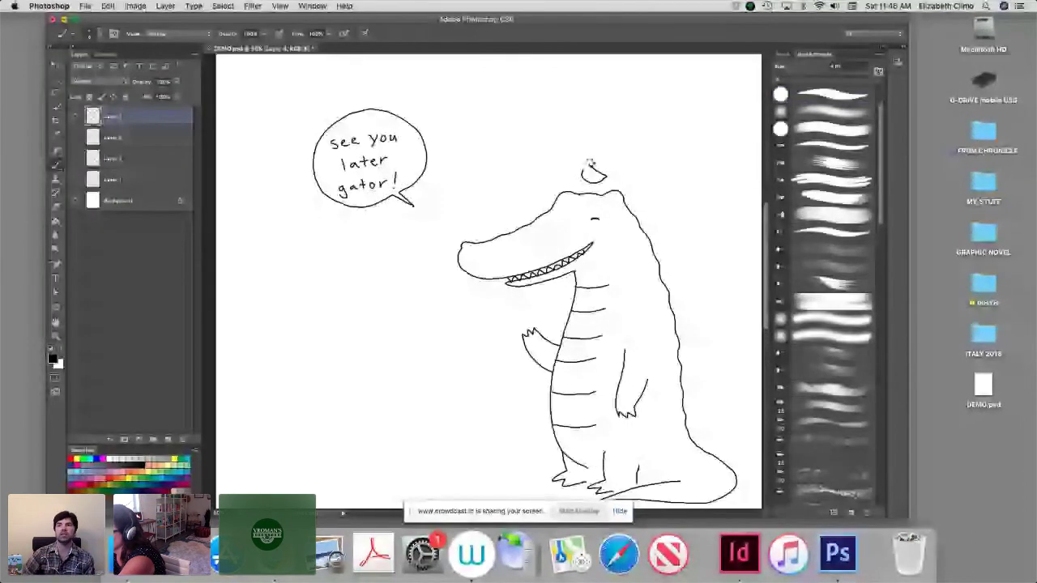
pyautogui.moveTo(591, 165); pyautogui.dragTo(590, 193)
pyautogui.press('super+minus')
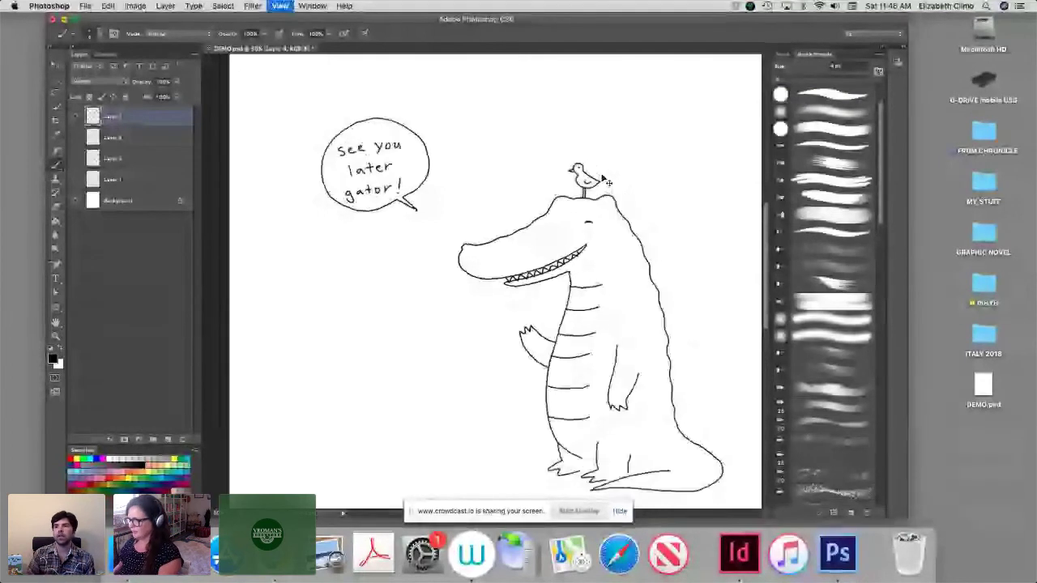
pyautogui.press('super+minus')
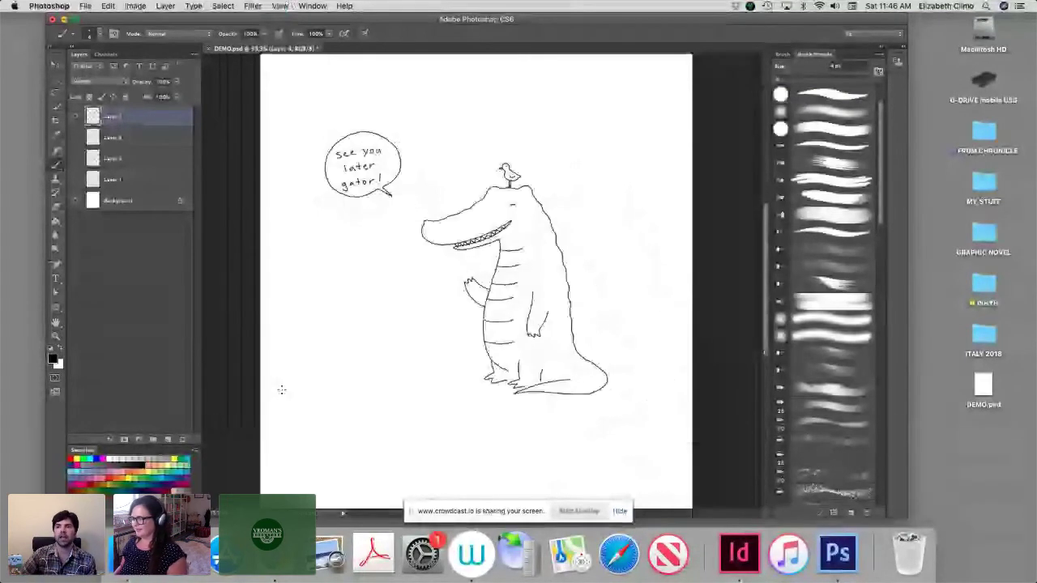
# Hide the alligator's layer and add another new layer above it with the default settings
pyautogui.click(76, 116)
pyautogui.click(196, 55)
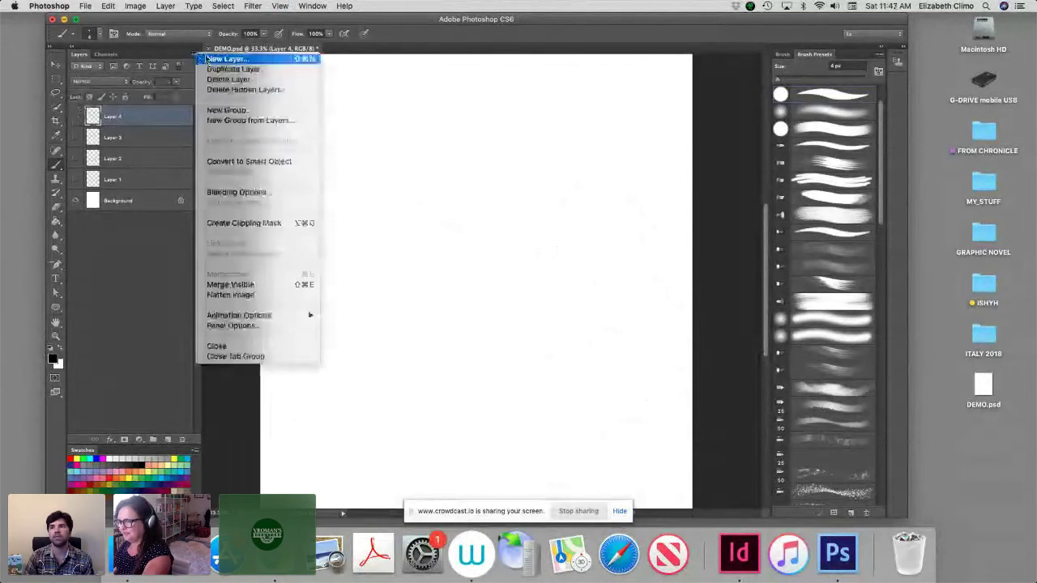
pyautogui.click(199, 59)
pyautogui.press('Return')
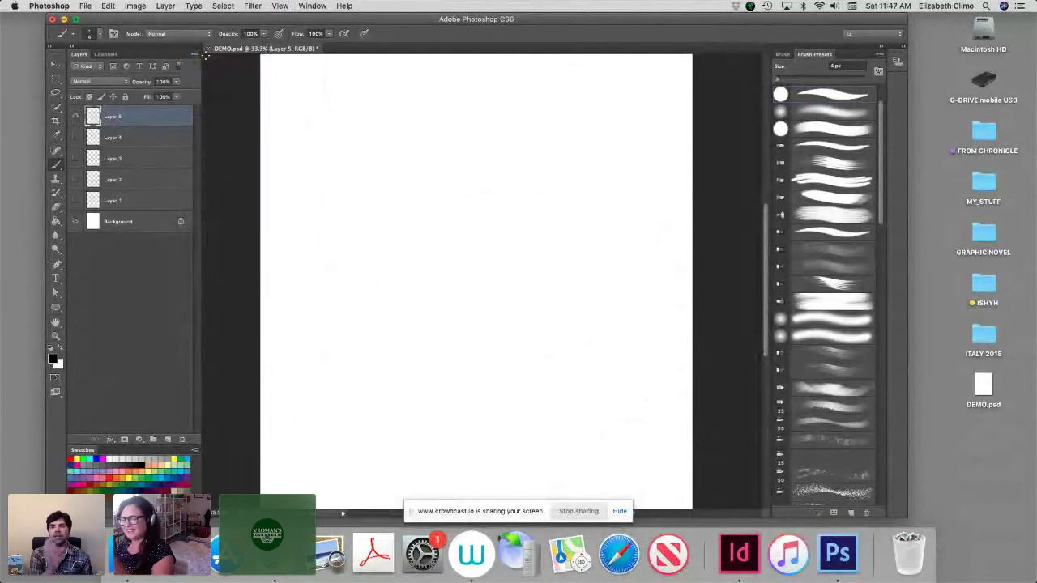
# Draw a cartoon animal's head facing left near the canvas center, with two round ears, a protruding snout, an oval nose and dot eyes
pyautogui.press('super+plus')
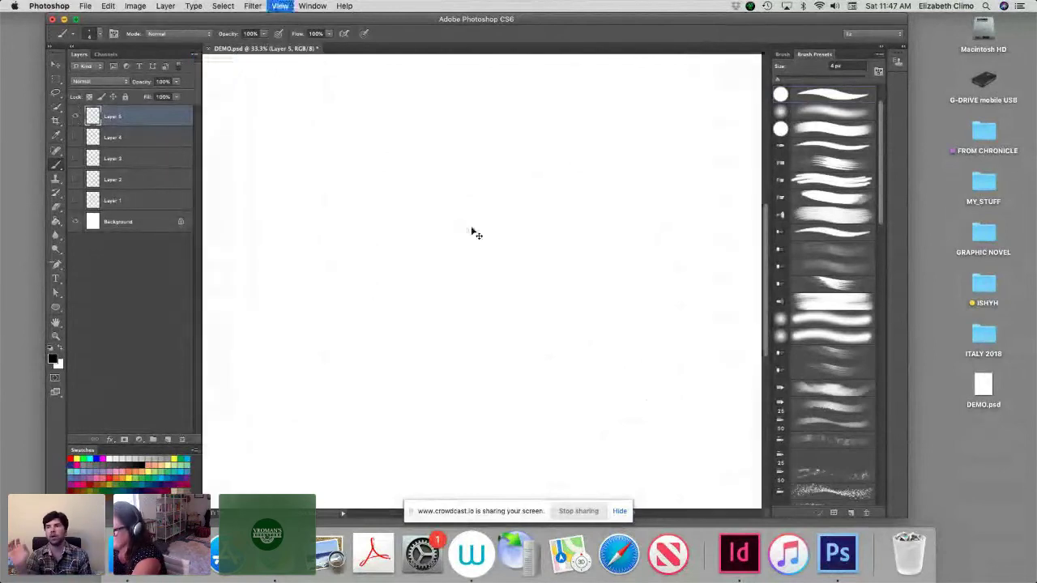
pyautogui.moveTo(486, 213)
pyautogui.mouseDown()
pyautogui.moveTo(459, 199)
pyautogui.moveTo(418, 207)
pyautogui.moveTo(395, 282)
pyautogui.moveTo(419, 288)
pyautogui.moveTo(491, 209)
pyautogui.moveTo(509, 212)
pyautogui.moveTo(505, 227)
pyautogui.moveTo(498, 217)
pyautogui.mouseUp()
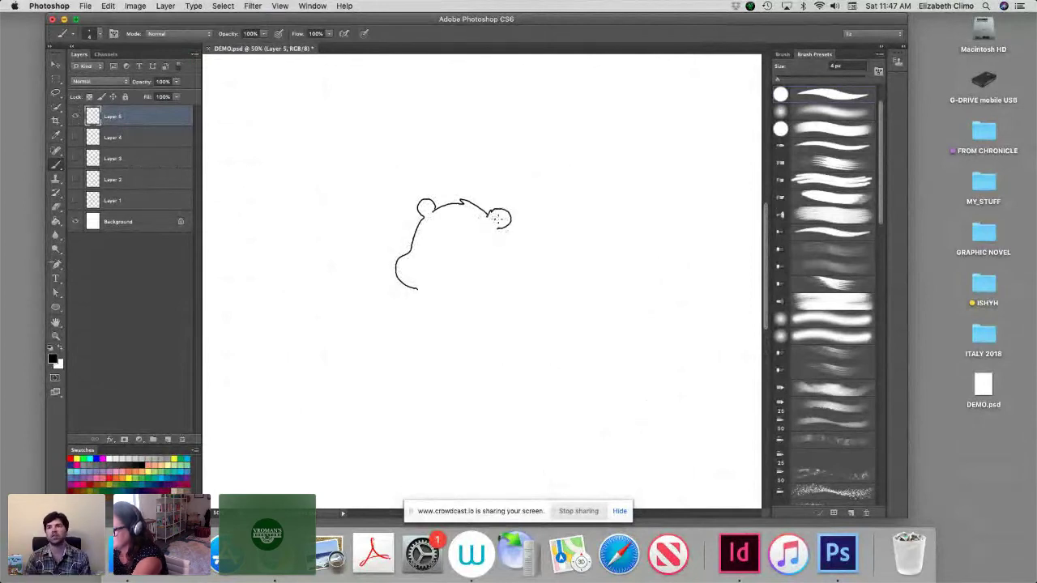
pyautogui.moveTo(408, 271)
pyautogui.mouseDown()
pyautogui.moveTo(420, 263)
pyautogui.moveTo(405, 268)
pyautogui.mouseUp()
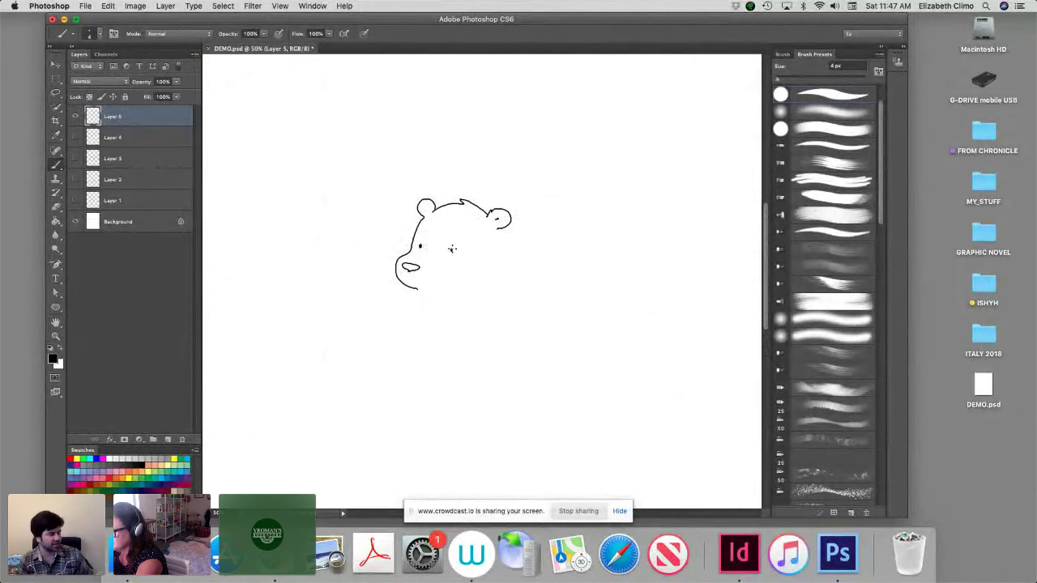
pyautogui.click(451, 249)
# Draw the animal's long curved back with small fur tufts and two outstretched legs in a sitting pose
pyautogui.press('super+minus')
pyautogui.scroll(-2, 452, 252)
pyautogui.hscroll(1, 452, 252)
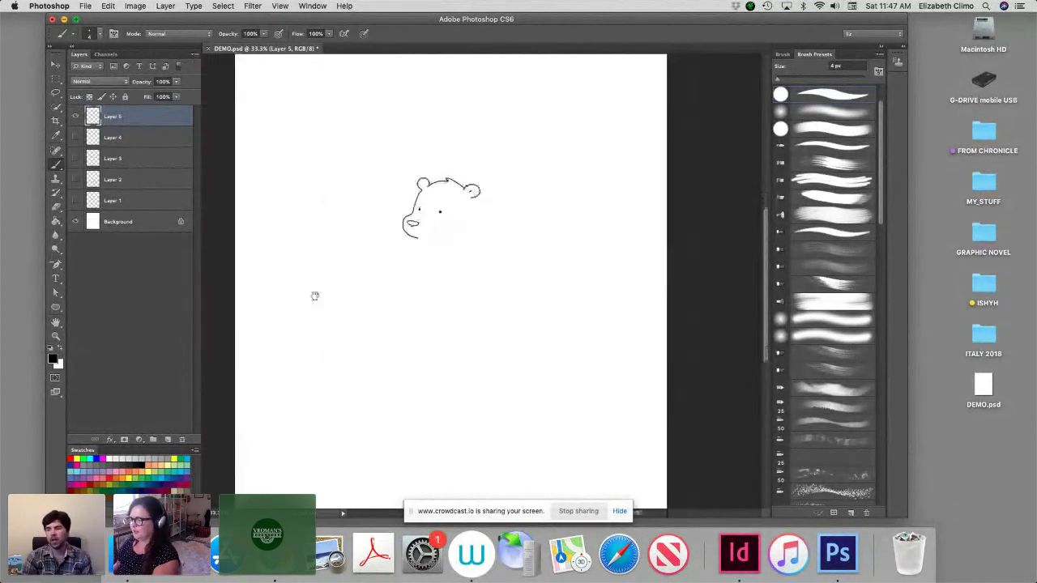
pyautogui.moveTo(464, 192)
pyautogui.mouseDown()
pyautogui.moveTo(479, 225)
pyautogui.moveTo(489, 315)
pyautogui.moveTo(427, 310)
pyautogui.moveTo(416, 327)
pyautogui.moveTo(474, 331)
pyautogui.mouseUp()
pyautogui.moveTo(402, 306)
pyautogui.mouseDown()
pyautogui.moveTo(390, 305)
pyautogui.moveTo(386, 322)
pyautogui.moveTo(427, 332)
pyautogui.mouseUp()
# Draw the chest and belly line from the chin to the feet and add two short arms
pyautogui.press('super+equal')
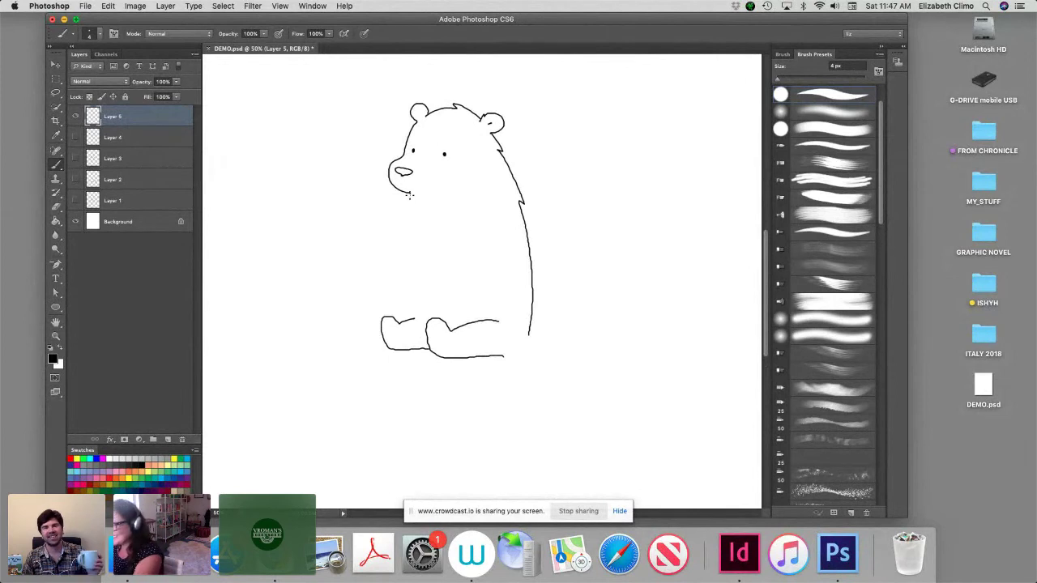
pyautogui.moveTo(415, 208); pyautogui.dragTo(412, 312)
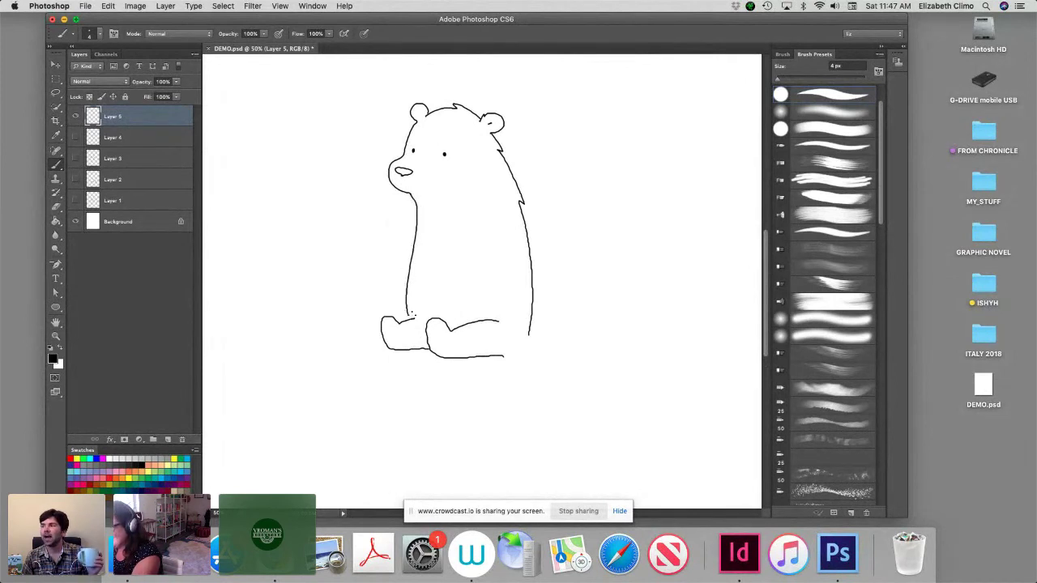
pyautogui.moveTo(479, 247)
pyautogui.mouseDown()
pyautogui.moveTo(467, 294)
pyautogui.moveTo(476, 304)
pyautogui.moveTo(503, 281)
pyautogui.mouseUp()
pyautogui.moveTo(414, 248)
pyautogui.mouseDown()
pyautogui.moveTo(384, 249)
pyautogui.moveTo(416, 277)
pyautogui.mouseUp()
# Draw a tall bushy tail rising behind the animal's back, with a jagged inner stripe line and a pointed tip
pyautogui.press('super+minus')
pyautogui.hscroll(2, 262, 375)
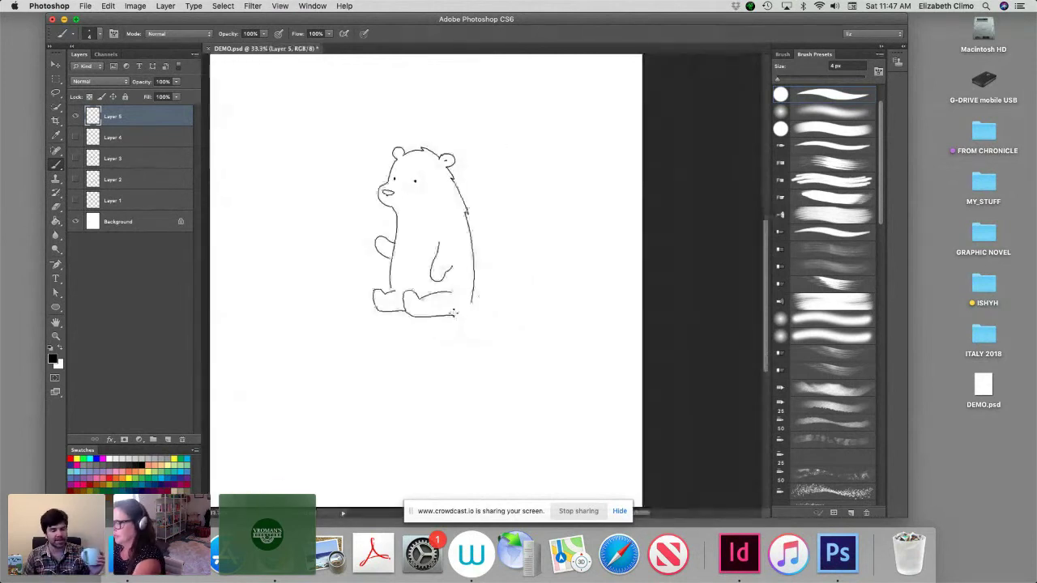
pyautogui.moveTo(476, 312)
pyautogui.mouseDown()
pyautogui.moveTo(504, 314)
pyautogui.moveTo(533, 287)
pyautogui.moveTo(539, 186)
pyautogui.moveTo(555, 152)
pyautogui.moveTo(510, 178)
pyautogui.moveTo(484, 213)
pyautogui.moveTo(482, 294)
pyautogui.moveTo(510, 249)
pyautogui.moveTo(523, 181)
pyautogui.mouseUp()
# Draw a round speech bubble above the animal's head with a small heart inside it
pyautogui.press('super+minus')
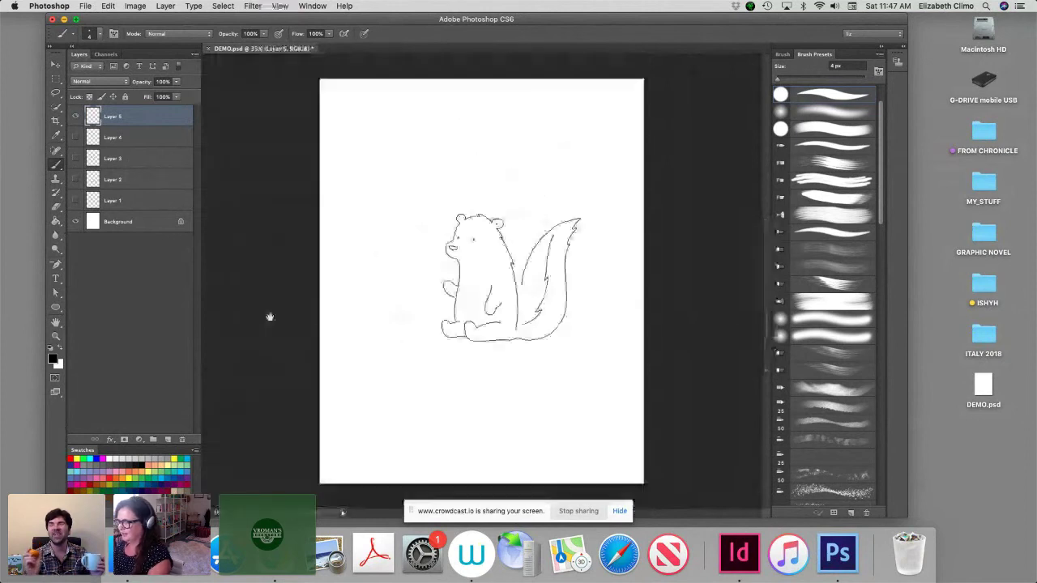
pyautogui.press('super+equal')
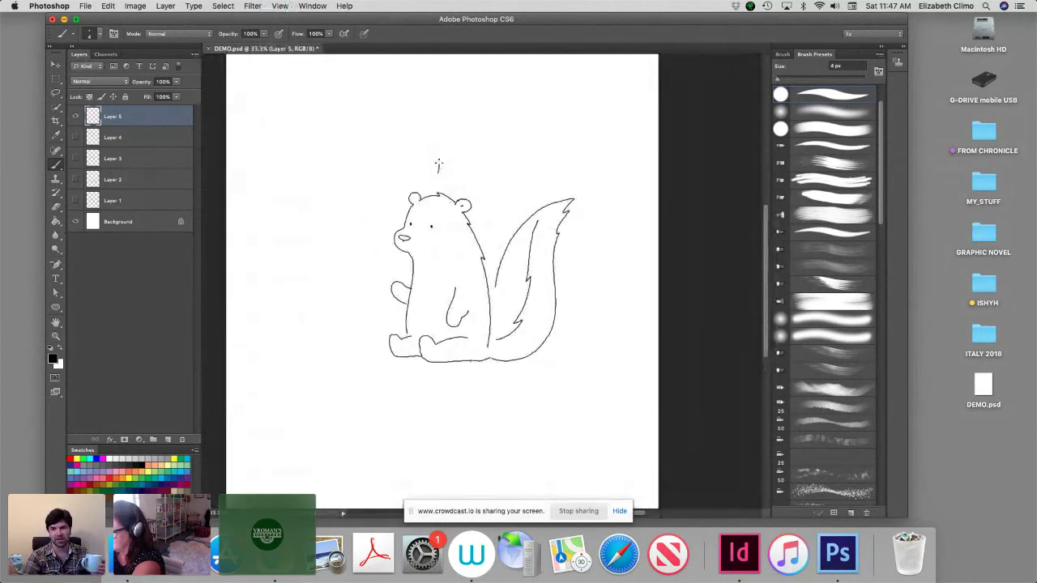
pyautogui.moveTo(439, 164)
pyautogui.mouseDown()
pyautogui.moveTo(465, 153)
pyautogui.moveTo(455, 104)
pyautogui.moveTo(422, 99)
pyautogui.moveTo(395, 147)
pyautogui.moveTo(437, 170)
pyautogui.moveTo(452, 123)
pyautogui.moveTo(435, 142)
pyautogui.mouseUp()
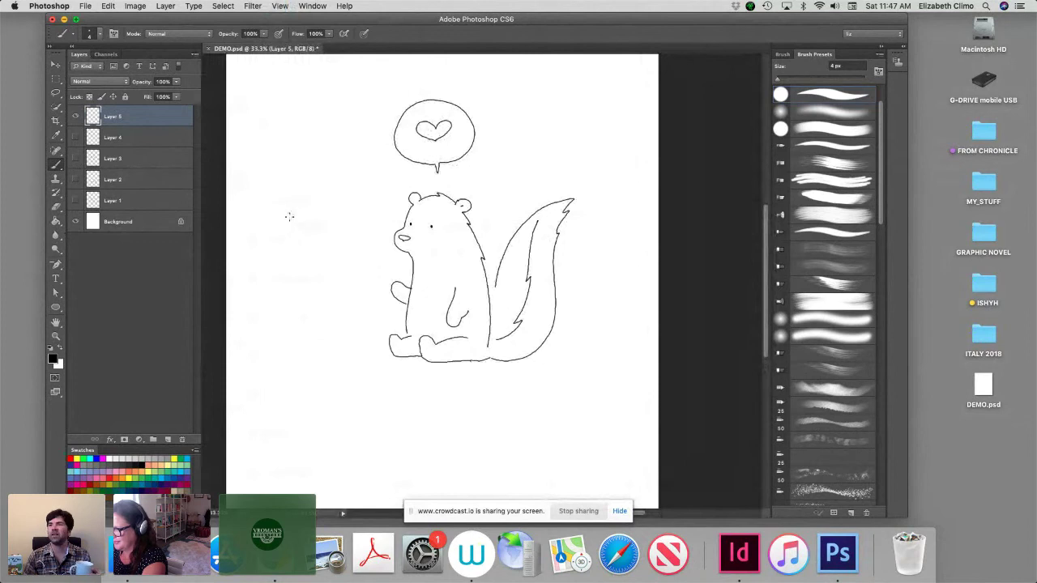
# Hand-letter "thank you for coming today!" on four lines in front of the seated animal
pyautogui.moveTo(292, 215)
pyautogui.mouseDown()
pyautogui.moveTo(311, 232)
pyautogui.moveTo(348, 234)
pyautogui.mouseUp()
pyautogui.moveTo(285, 252); pyautogui.dragTo(289, 271)
pyautogui.moveTo(300, 251); pyautogui.dragTo(303, 261)
pyautogui.moveTo(309, 253); pyautogui.dragTo(335, 259)
pyautogui.moveTo(335, 246); pyautogui.dragTo(344, 246)
pyautogui.moveTo(336, 253); pyautogui.dragTo(361, 254)
pyautogui.moveTo(293, 288); pyautogui.dragTo(293, 298)
pyautogui.moveTo(300, 289); pyautogui.dragTo(309, 298)
pyautogui.moveTo(309, 292); pyautogui.dragTo(337, 298)
pyautogui.moveTo(337, 292); pyautogui.dragTo(346, 301)
pyautogui.moveTo(289, 316); pyautogui.dragTo(289, 333)
pyautogui.moveTo(283, 323)
pyautogui.mouseDown()
pyautogui.moveTo(313, 318)
pyautogui.moveTo(340, 333)
pyautogui.mouseUp()
pyautogui.moveTo(344, 323)
pyautogui.mouseDown()
pyautogui.moveTo(337, 342)
pyautogui.moveTo(354, 326)
pyautogui.mouseUp()
pyautogui.click(354, 332)
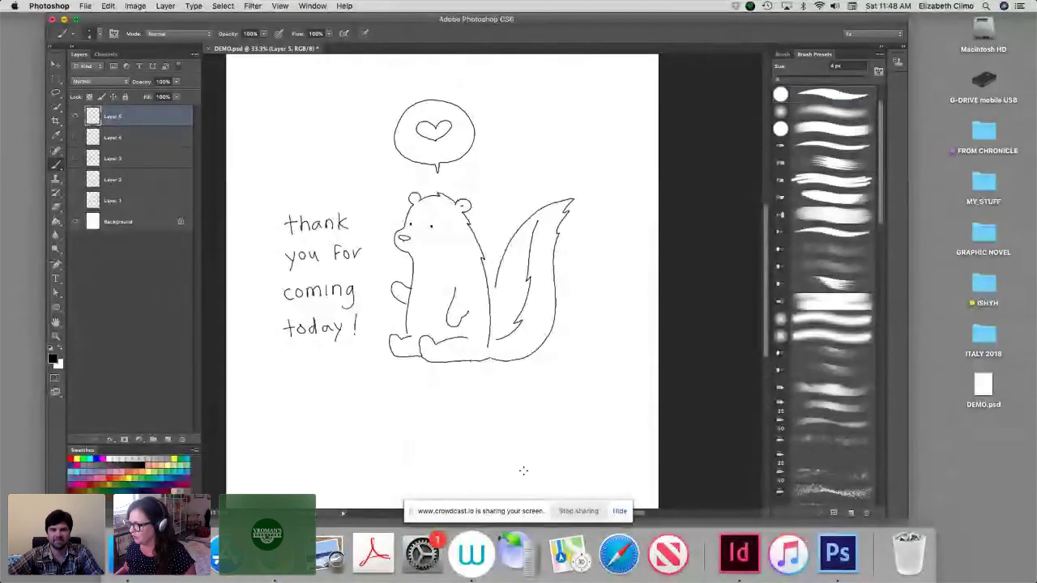
pyautogui.click(576, 511)
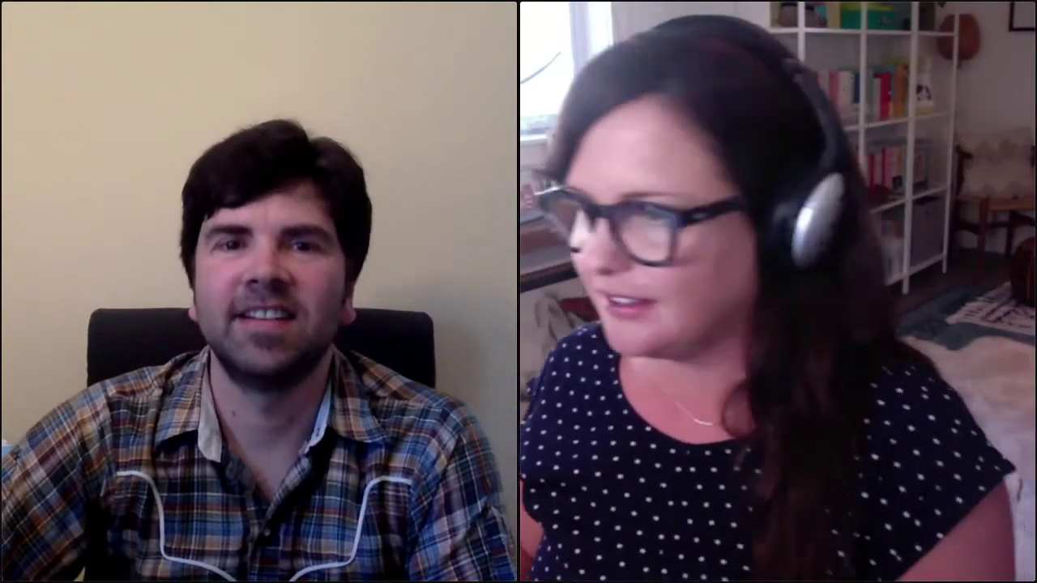